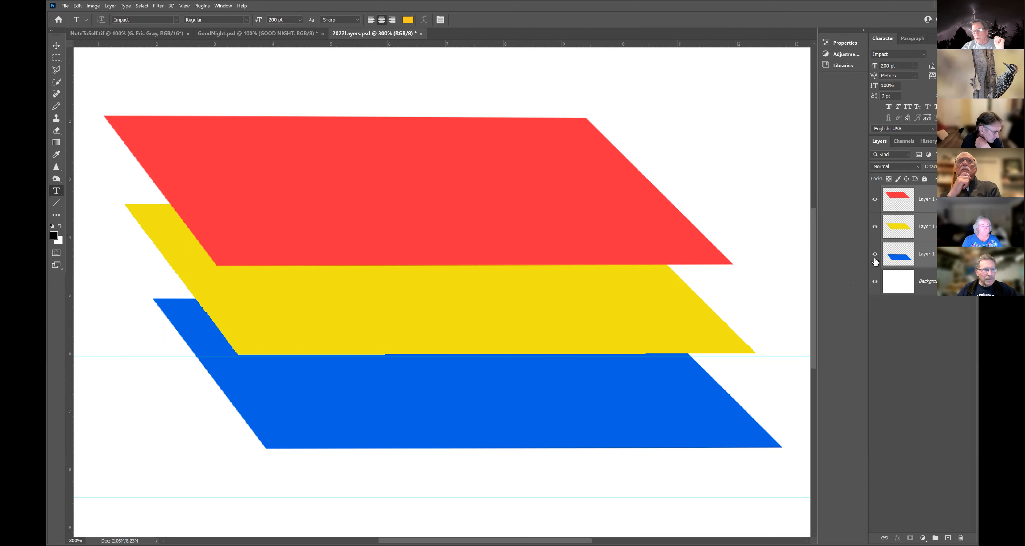
drag(875, 254, 875, 198)
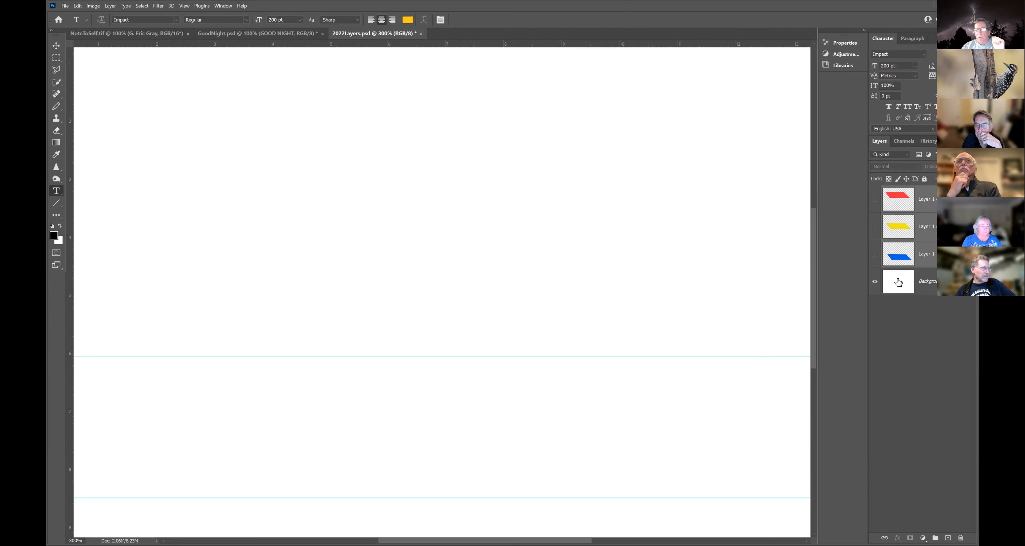
click(875, 255)
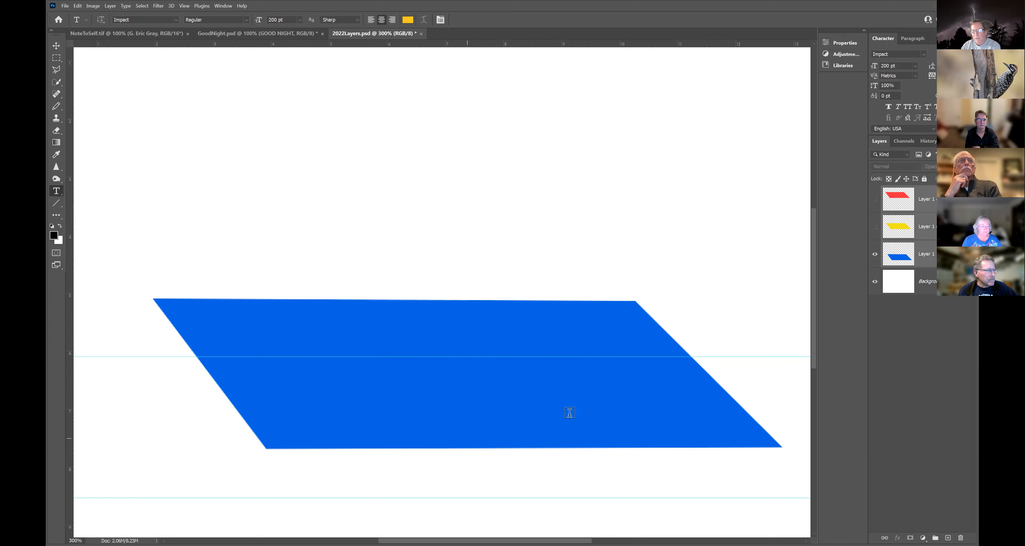
click(875, 284)
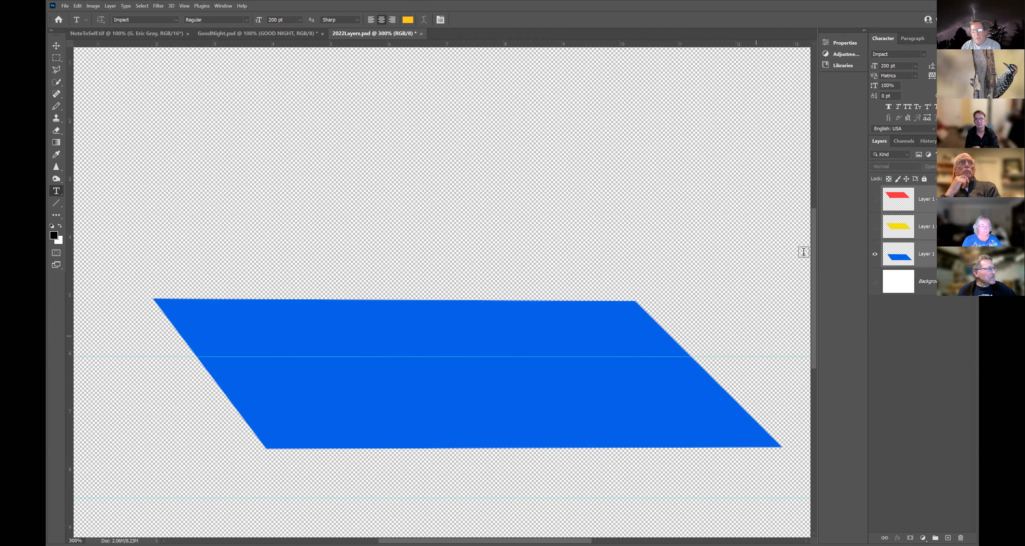
scroll(810, 249, down, 5)
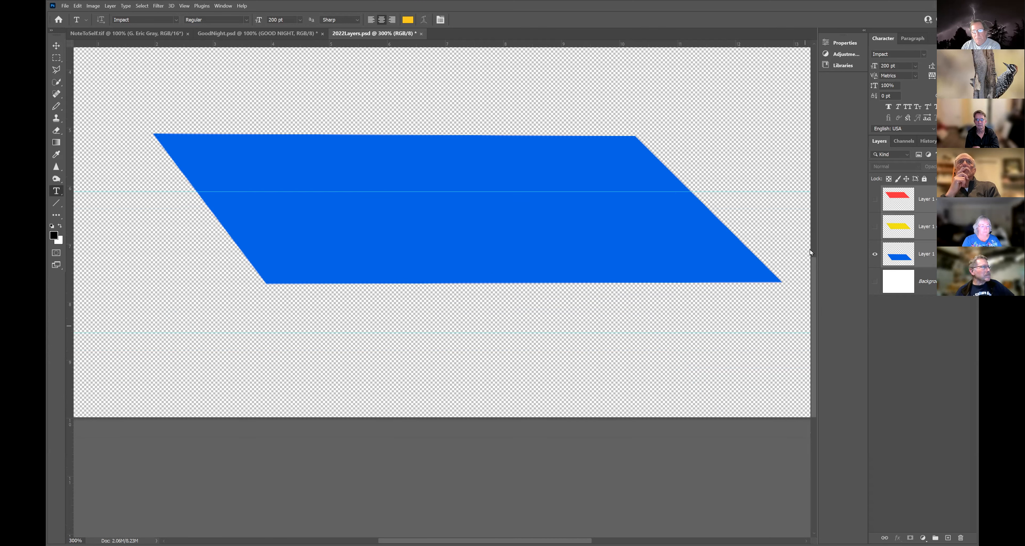
scroll(810, 250, up, 5)
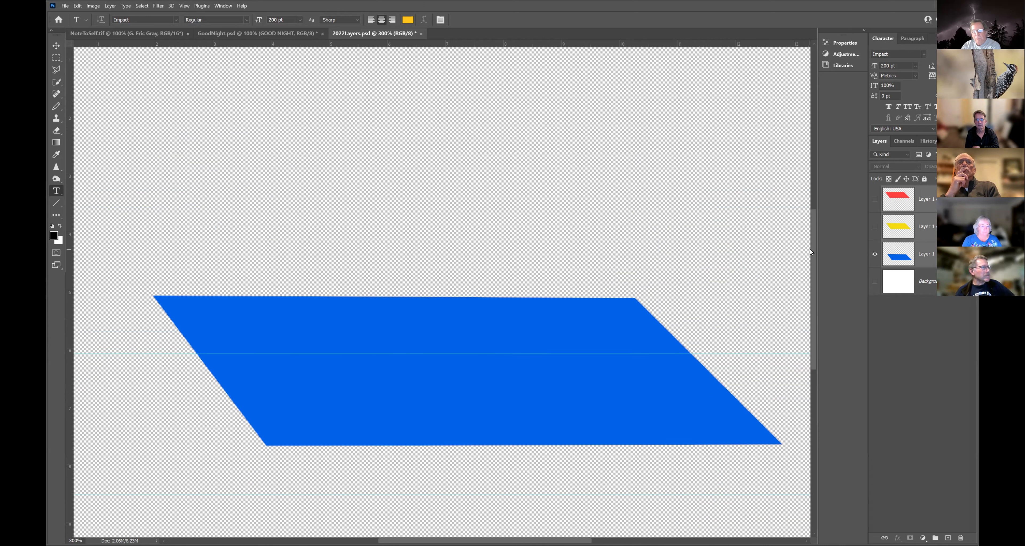
click(874, 284)
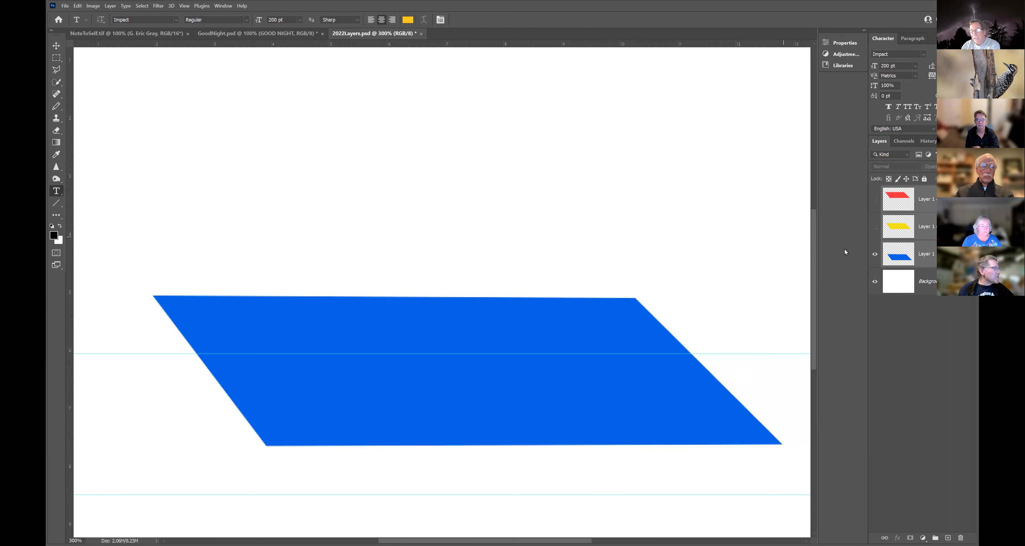
click(875, 227)
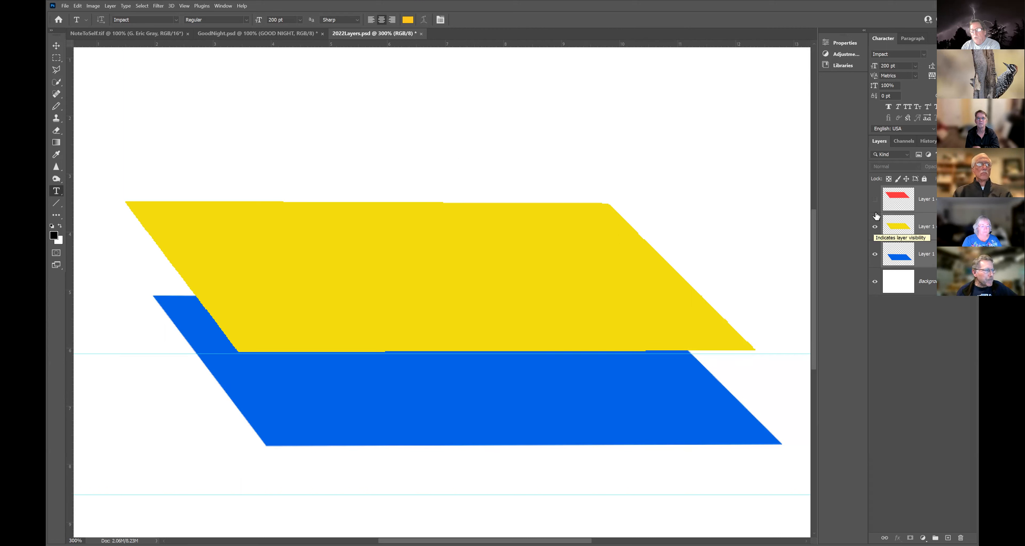
click(876, 200)
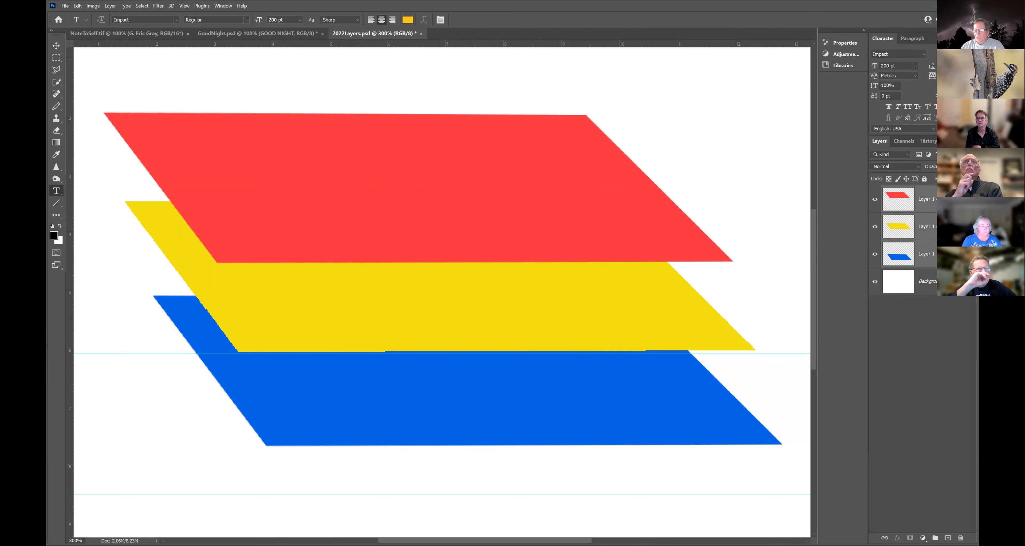
Lower the yellow Layer 1 copy's opacity to about 45–50% so the blue shows through.
click(939, 233)
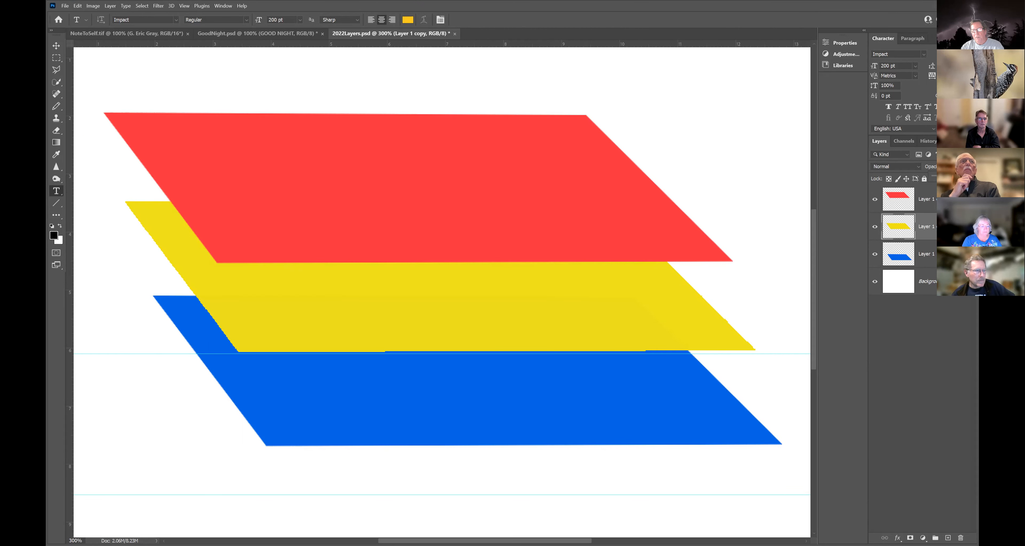
drag(970, 176, 951, 176)
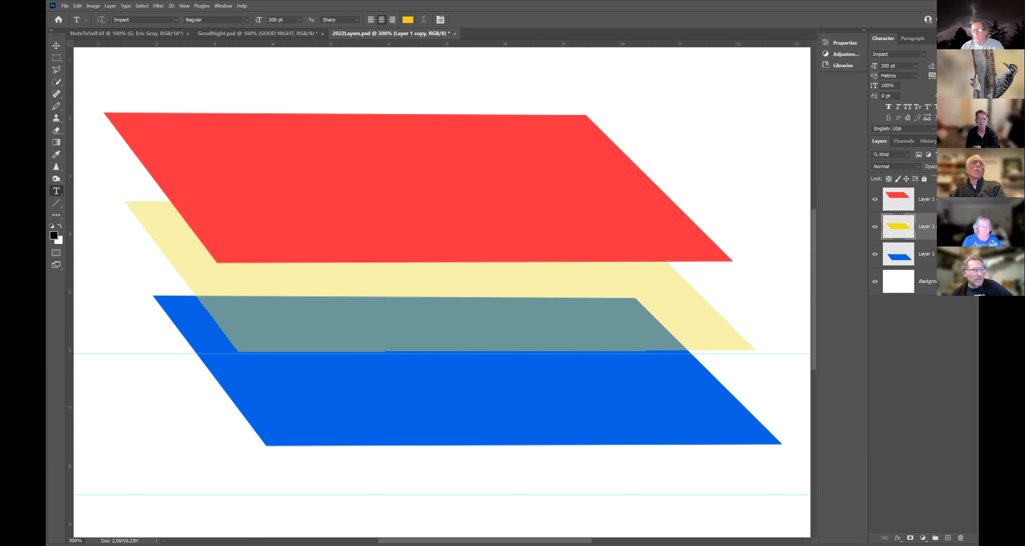
drag(951, 178, 955, 178)
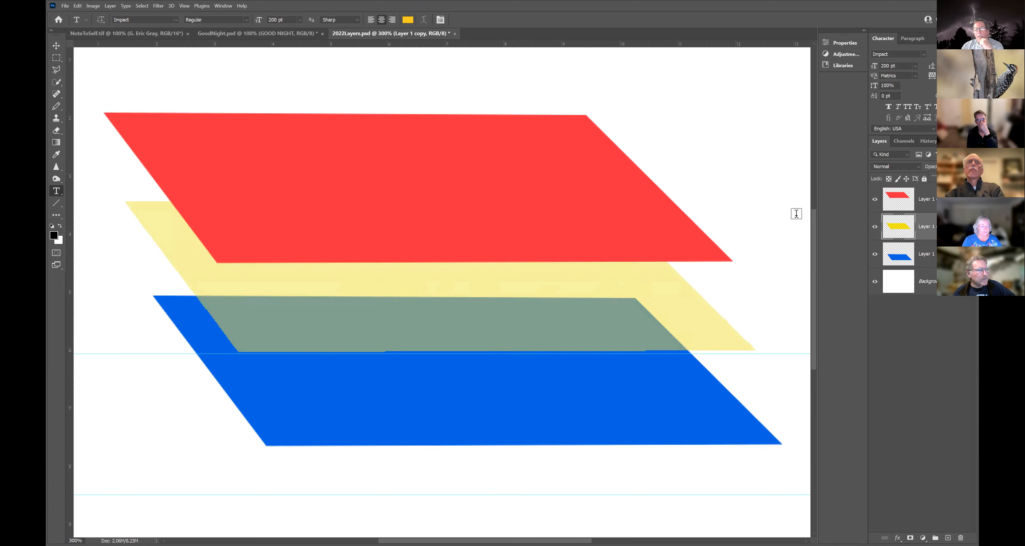
click(933, 195)
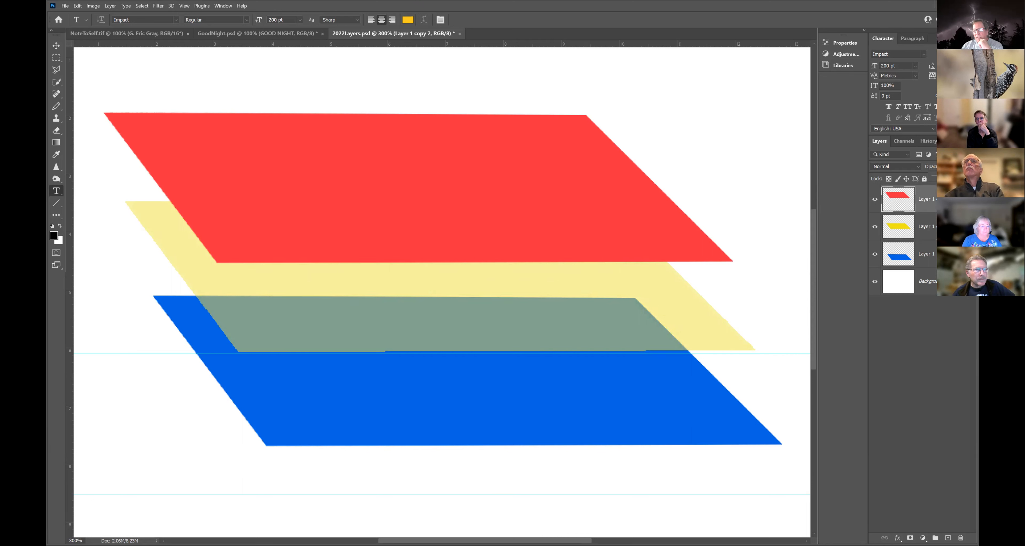
Set the red Layer 1 copy 2 opacity to about 49% and pick the Move tool.
drag(972, 177, 952, 176)
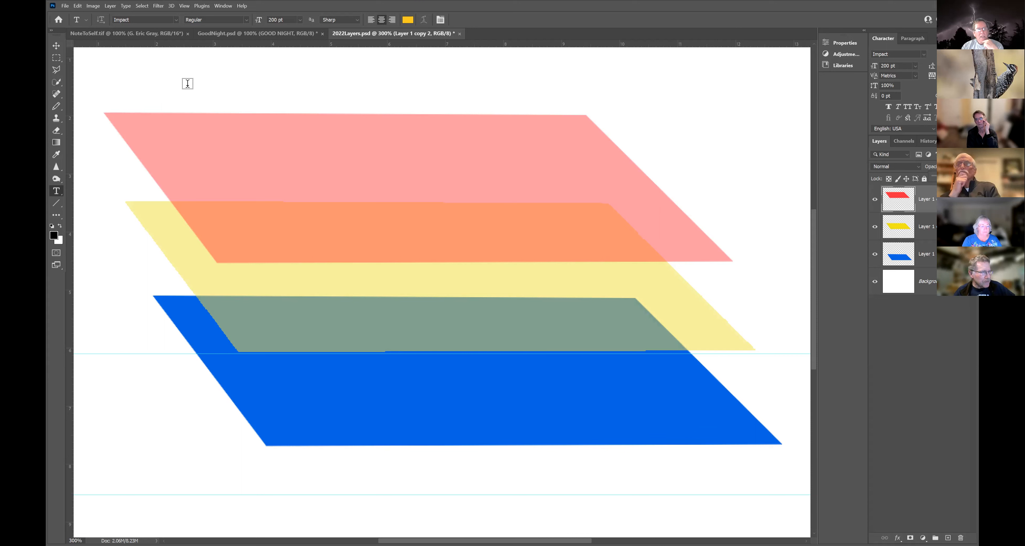
click(56, 46)
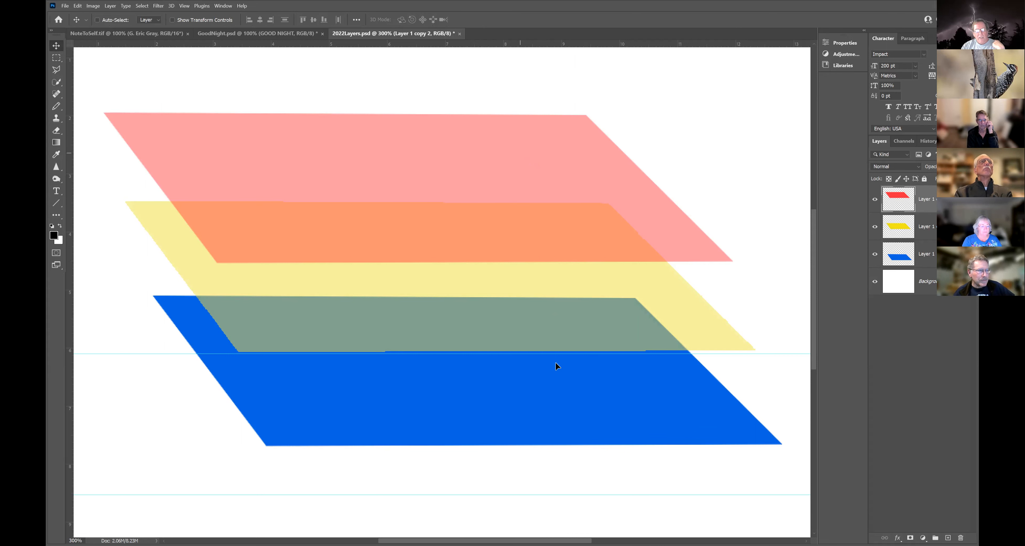
drag(520, 153, 594, 400)
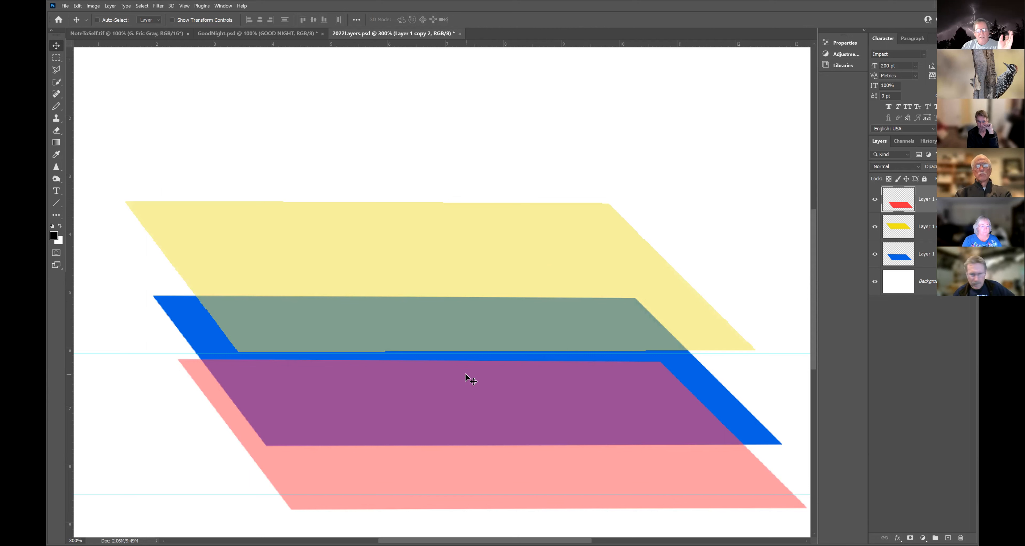
drag(466, 378, 424, 137)
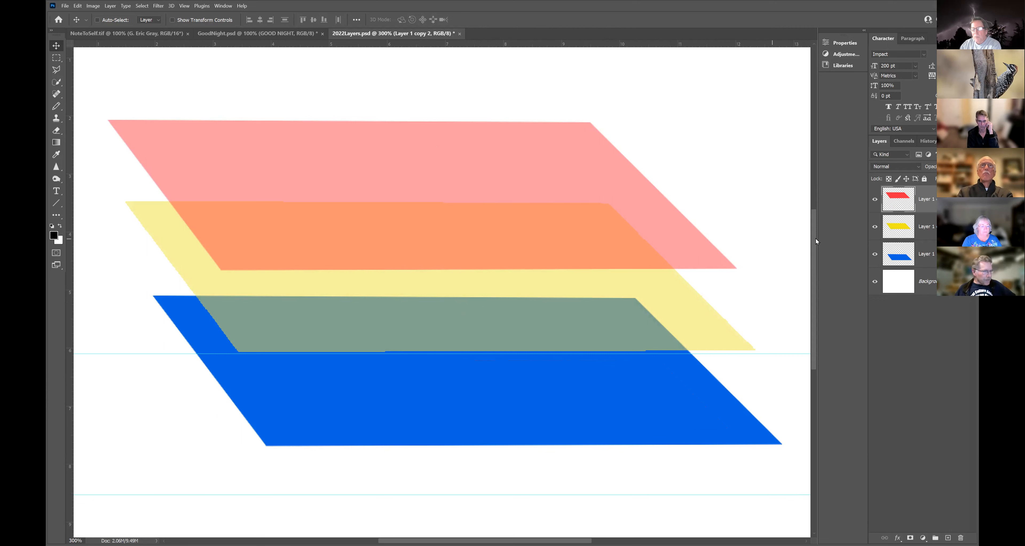
drag(811, 239, 810, 201)
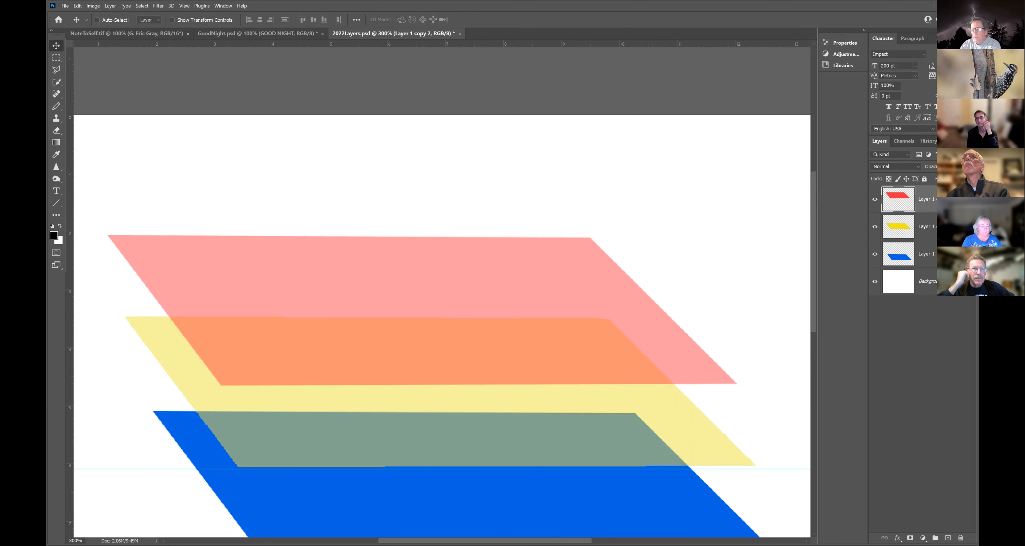
click(973, 143)
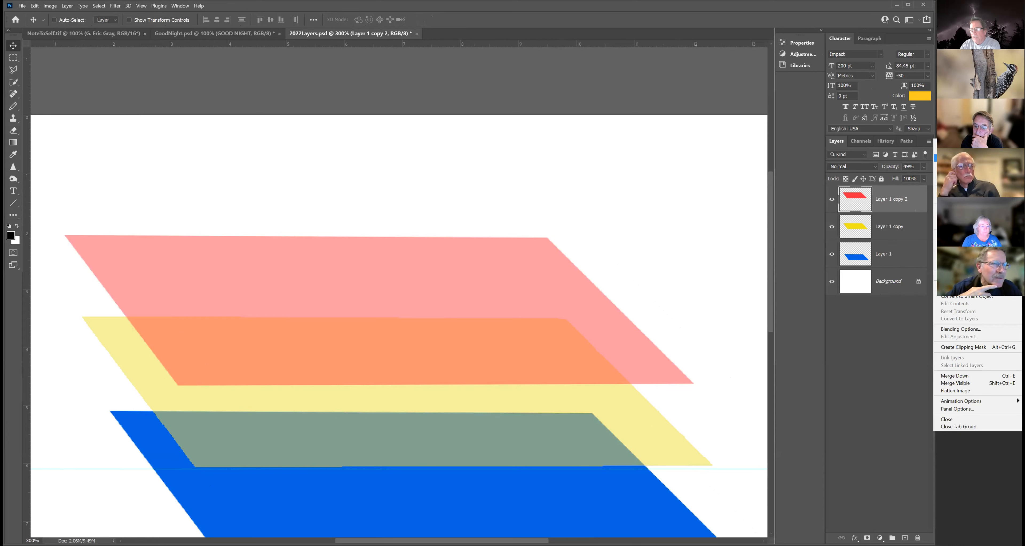
click(900, 310)
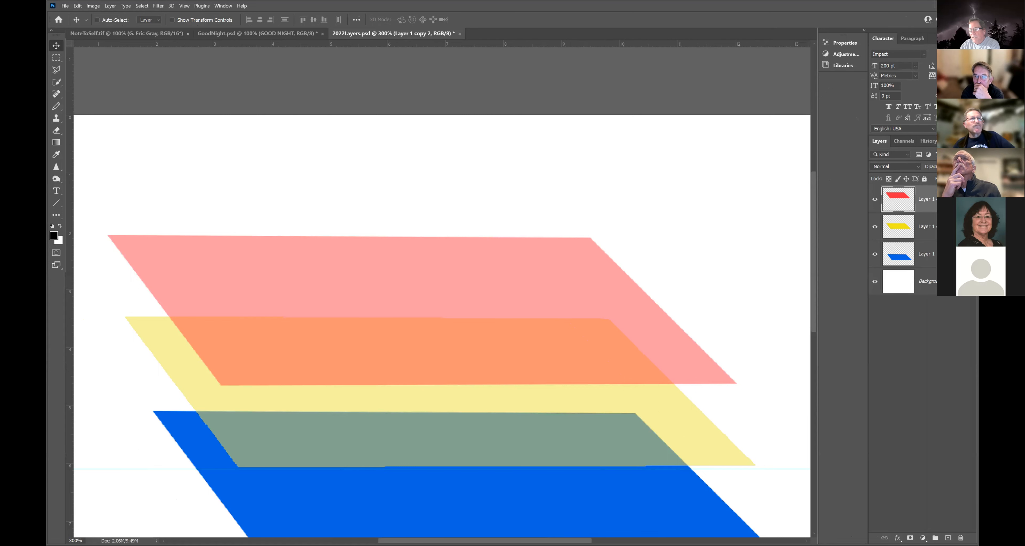
Dismiss Layer Style unchanged and bring up the red Layer 1 copy 2 layer's context menu.
double_click(961, 199)
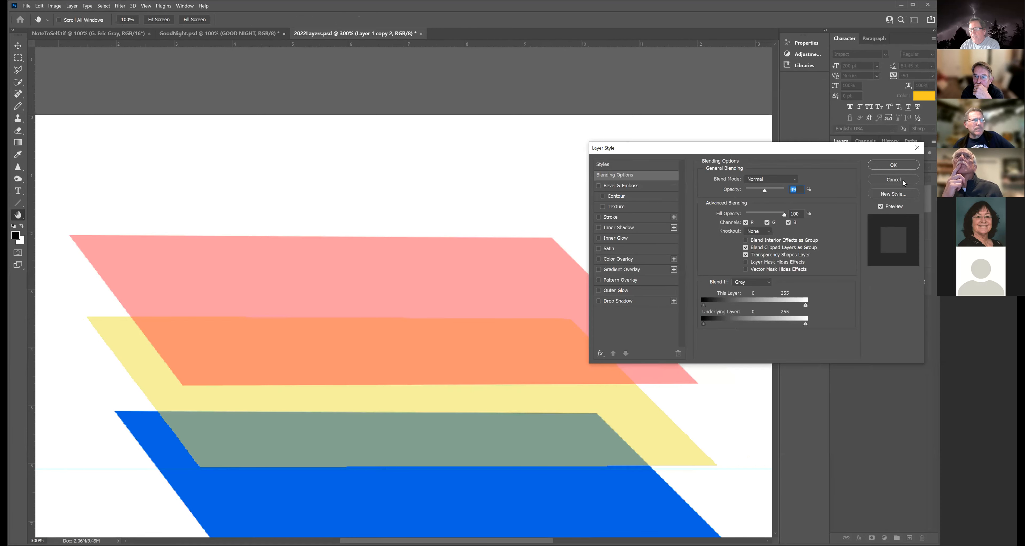
key(Return)
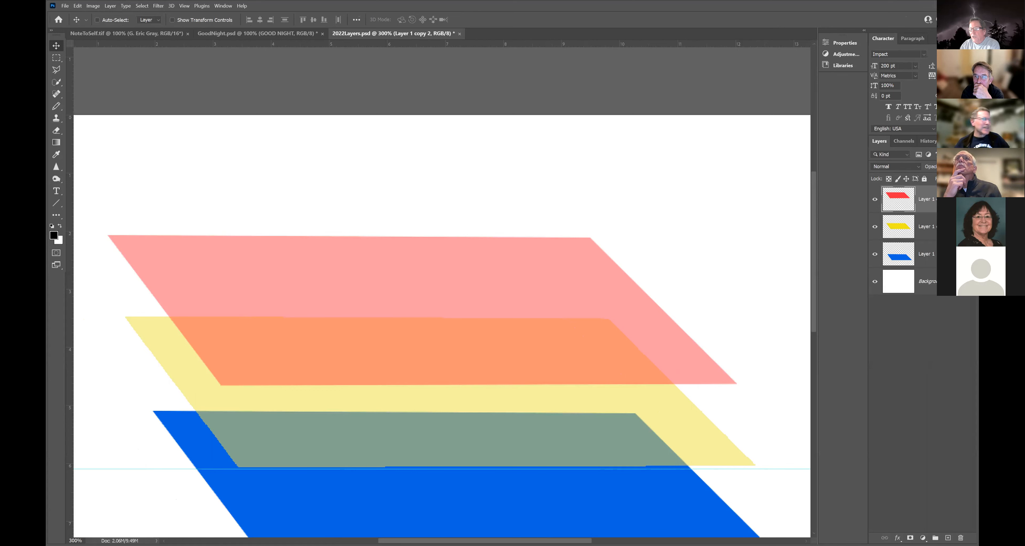
right_click(955, 195)
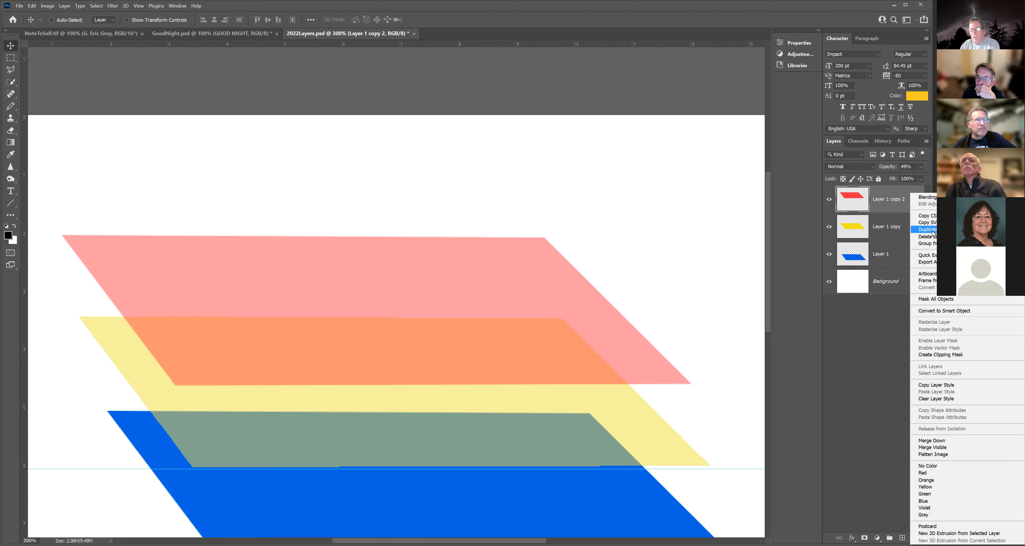
Duplicate the red layer as DuplicateRed within 2022Layers.psd.
key(Return)
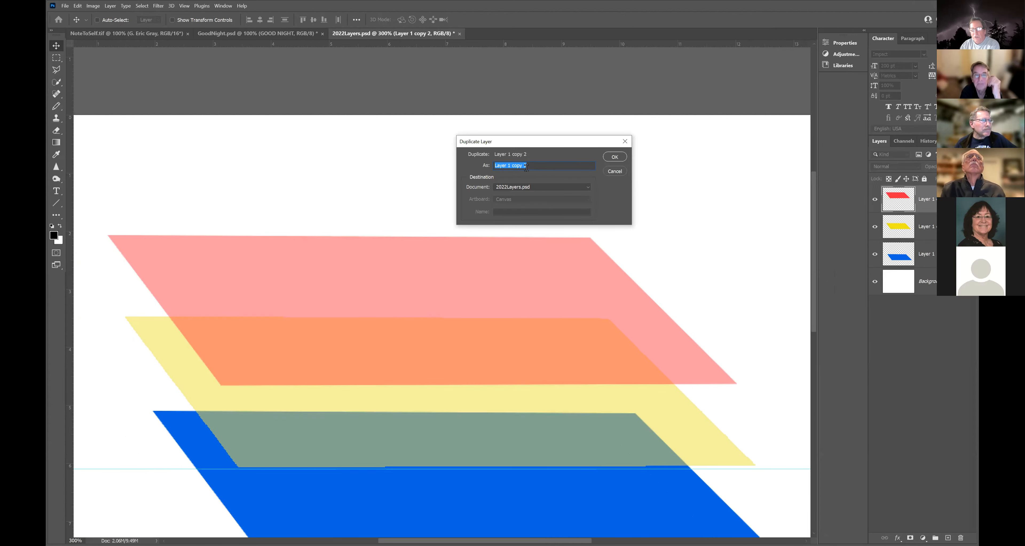
key(End)
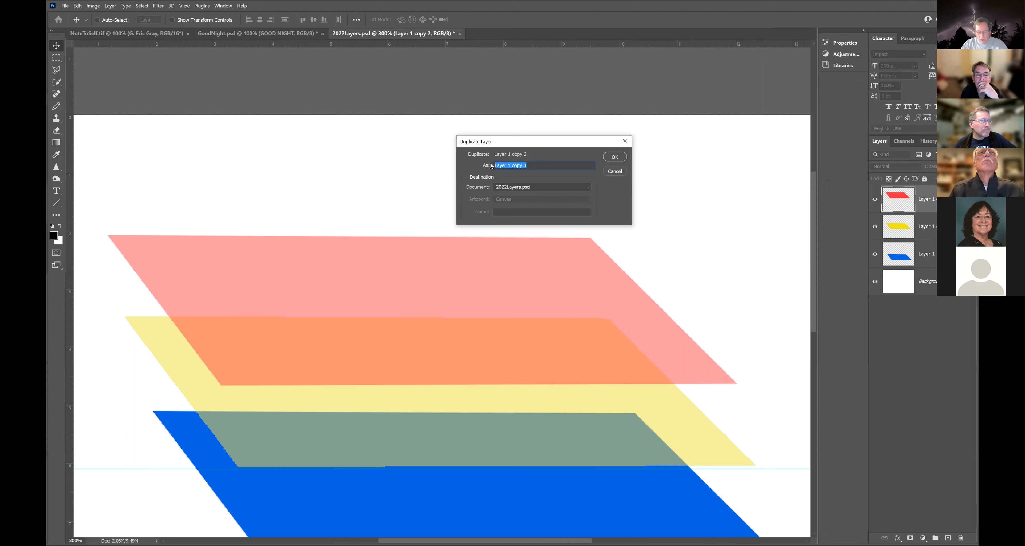
text(DuplicateRed)
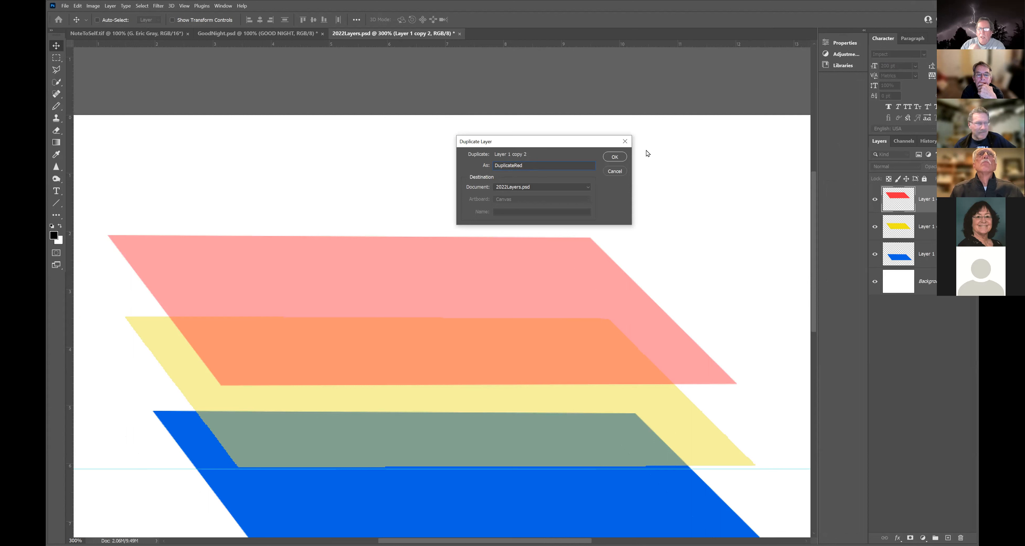
click(614, 157)
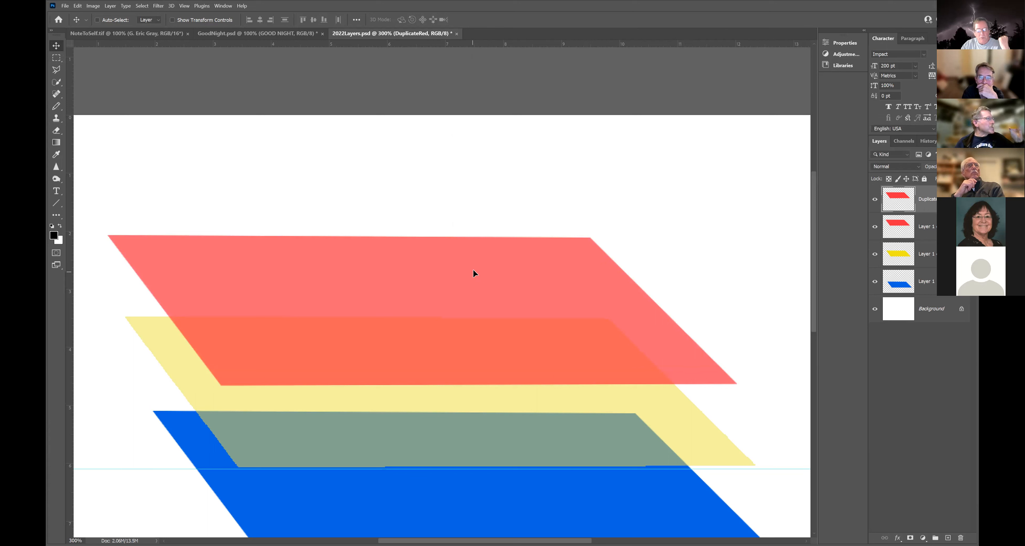
Move the DuplicateRed shape about 230 px upward above the original red parallelogram.
drag(483, 180, 482, 183)
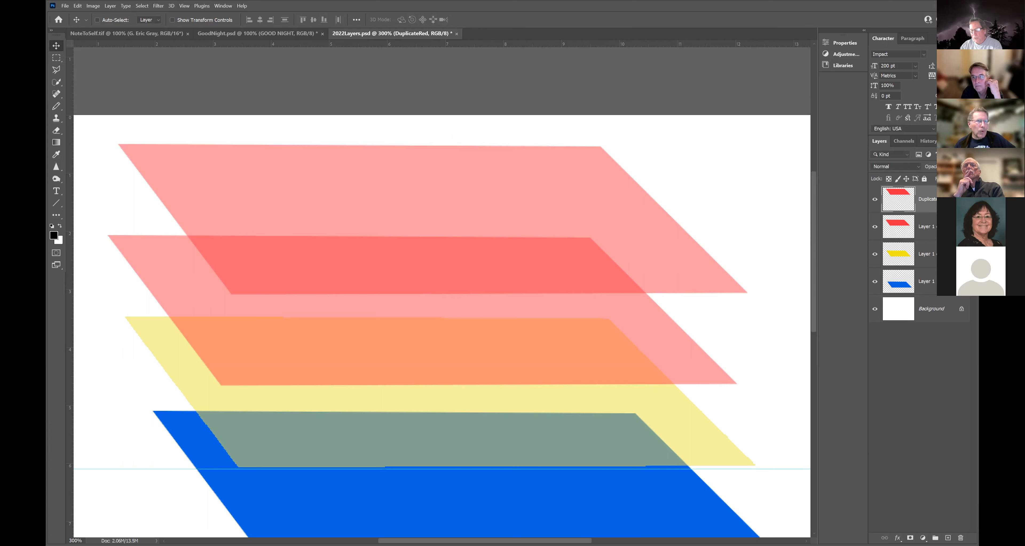
right_click(953, 199)
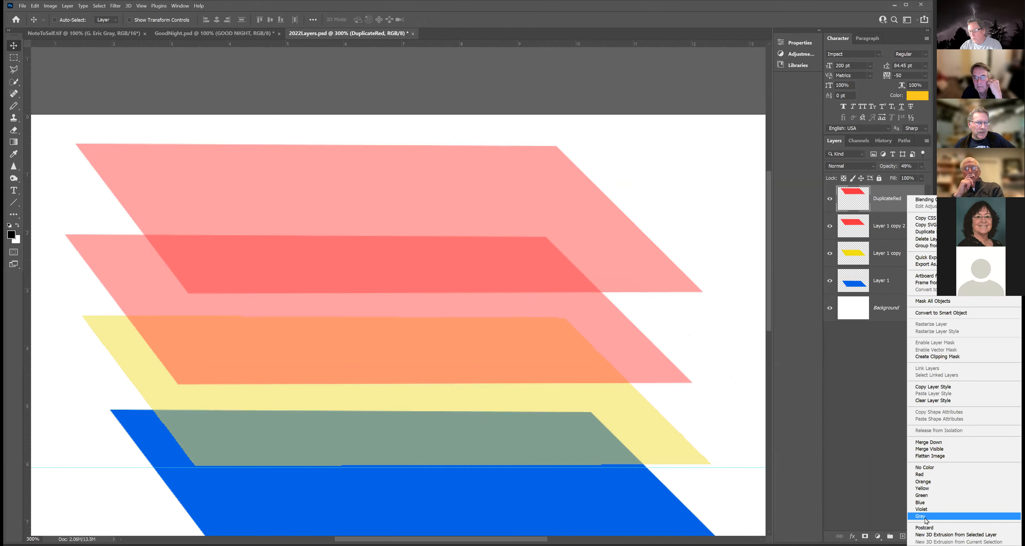
click(882, 375)
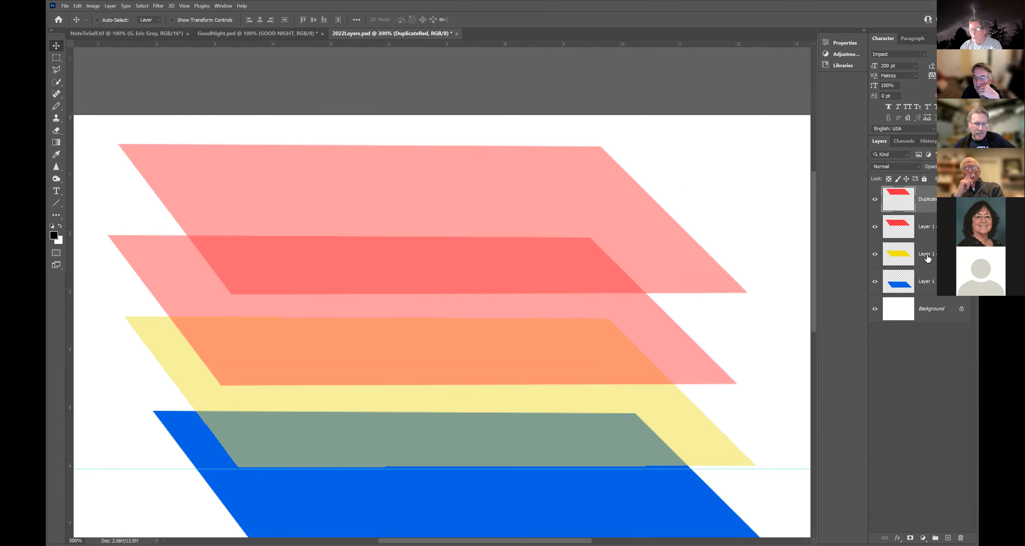
double_click(925, 204)
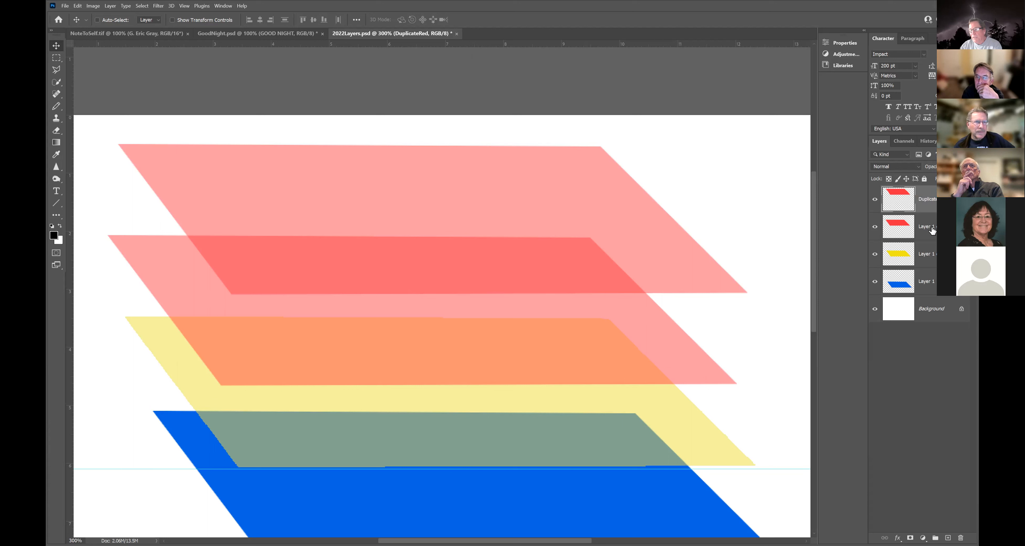
click(932, 231)
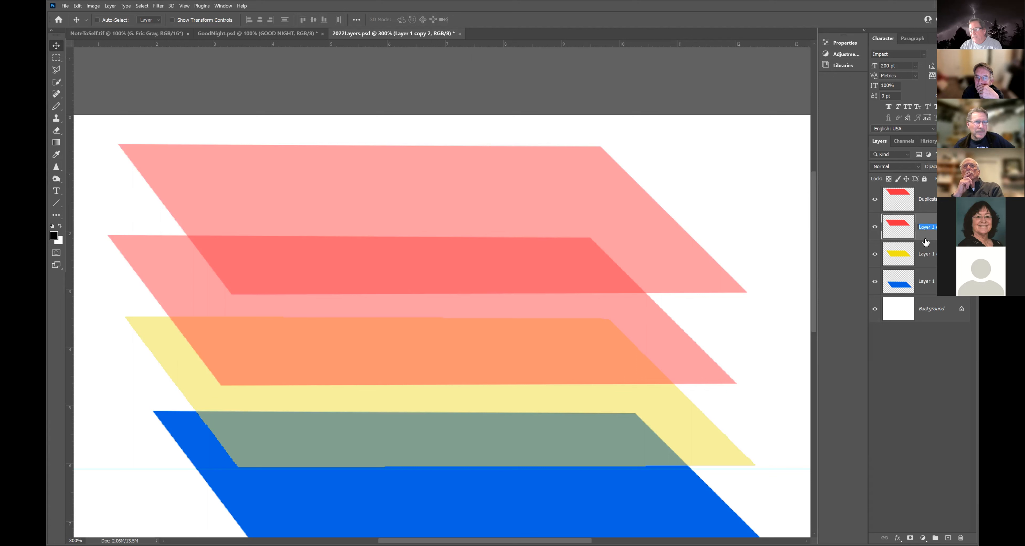
Rename Layer 1 copy 2 to Red1 and keep the Red1 layer selected.
text(Red1)
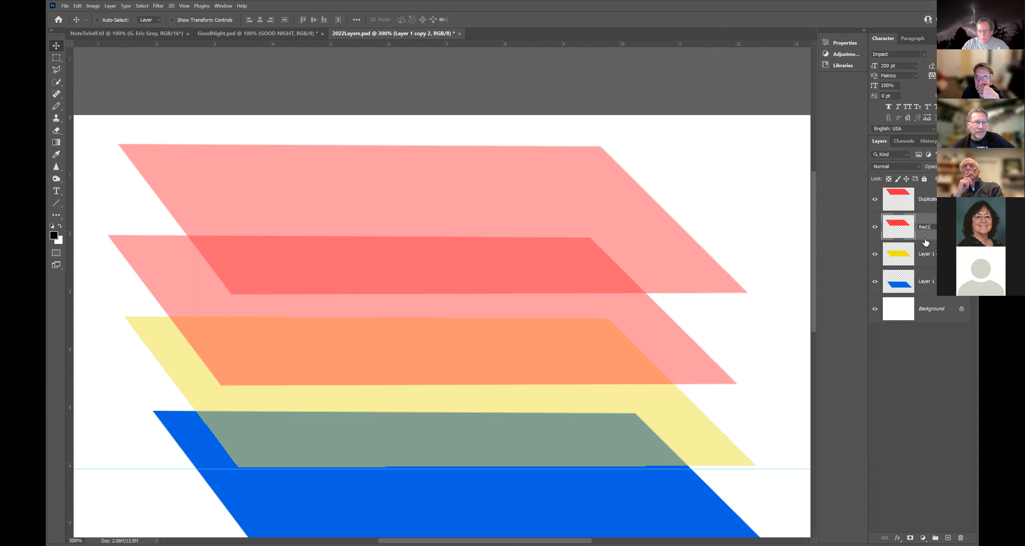
key(Return)
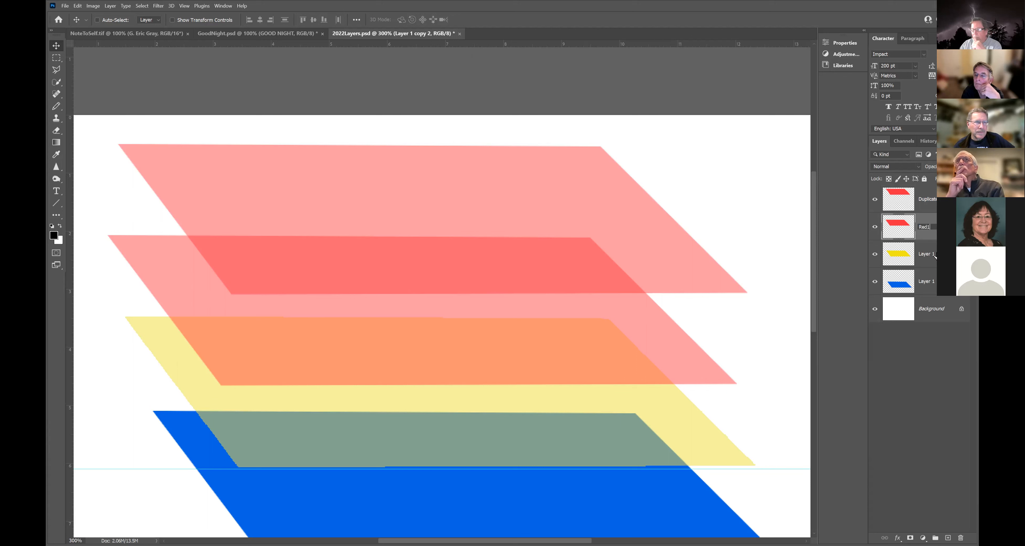
click(931, 256)
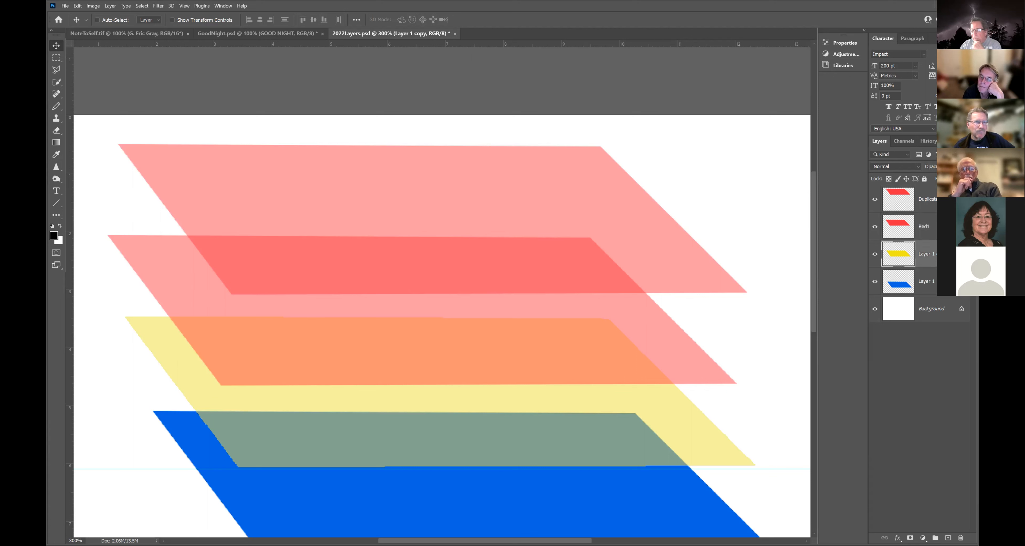
click(931, 227)
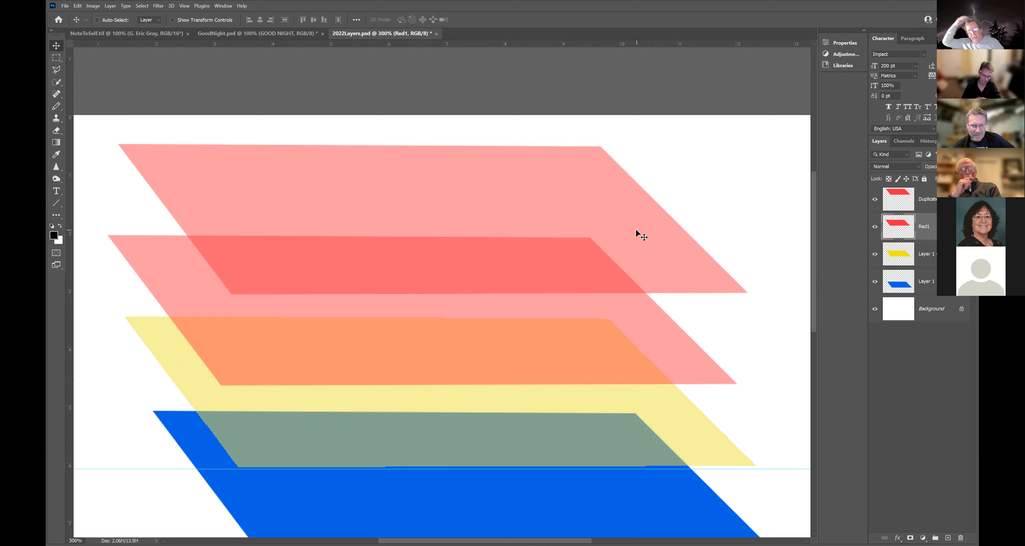
double_click(934, 230)
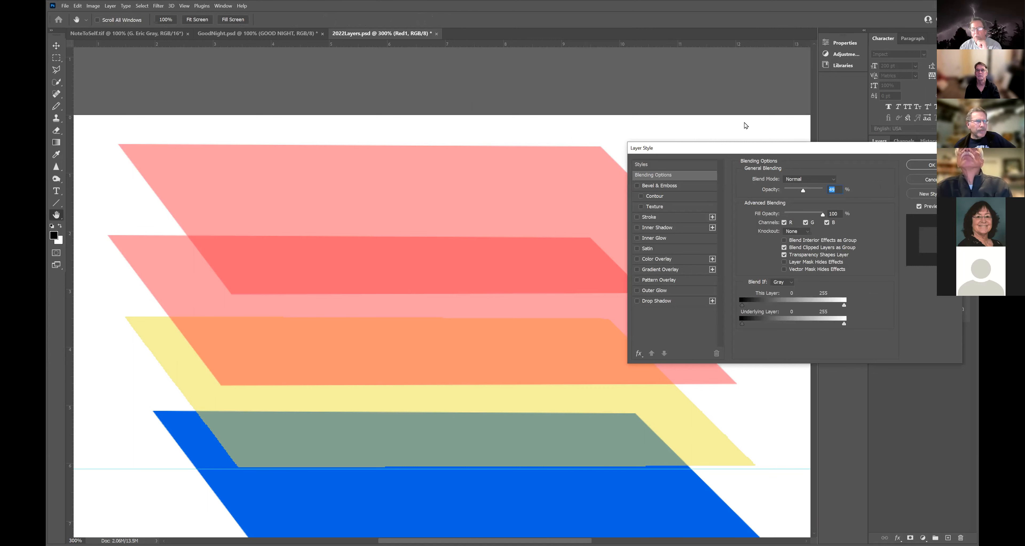
drag(779, 149, 775, 75)
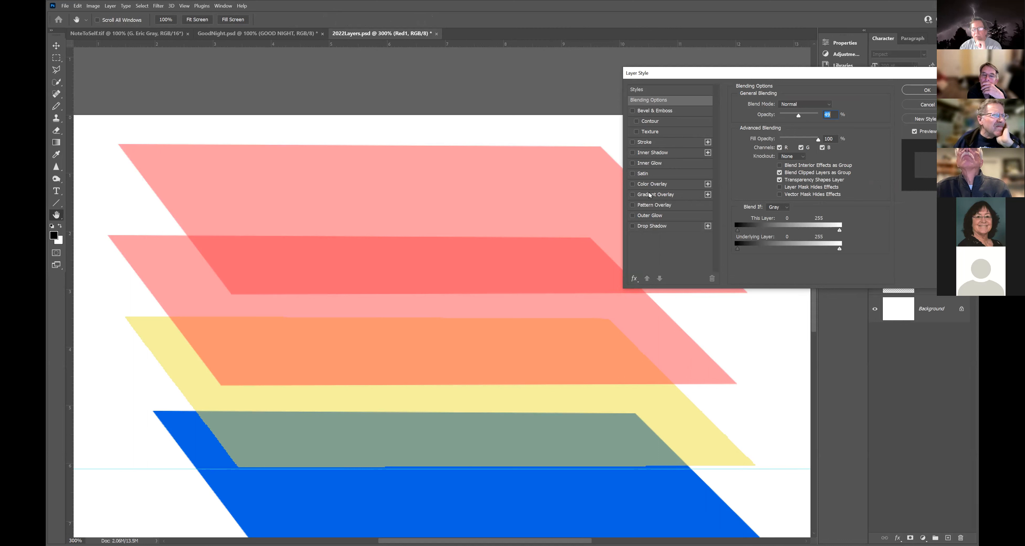
click(633, 226)
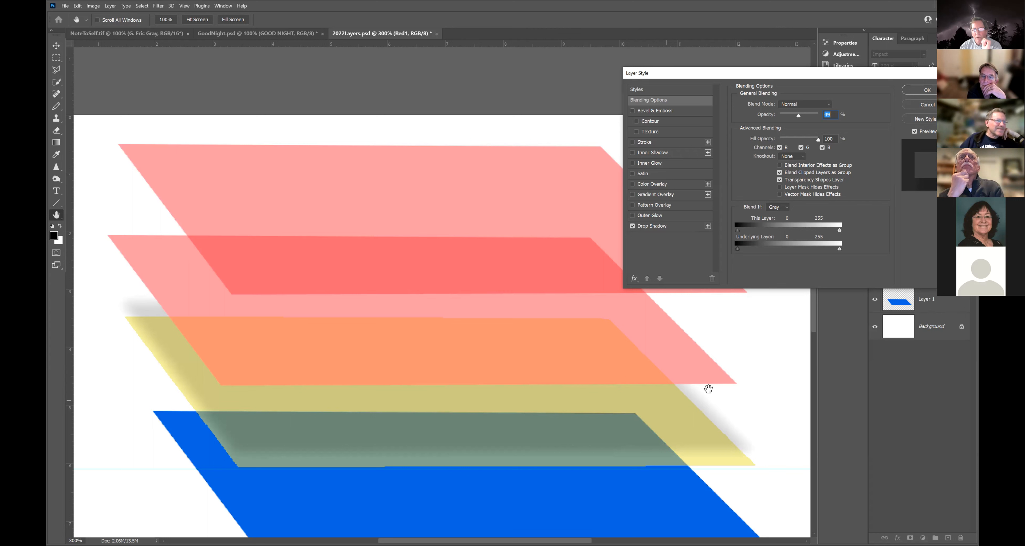
click(927, 105)
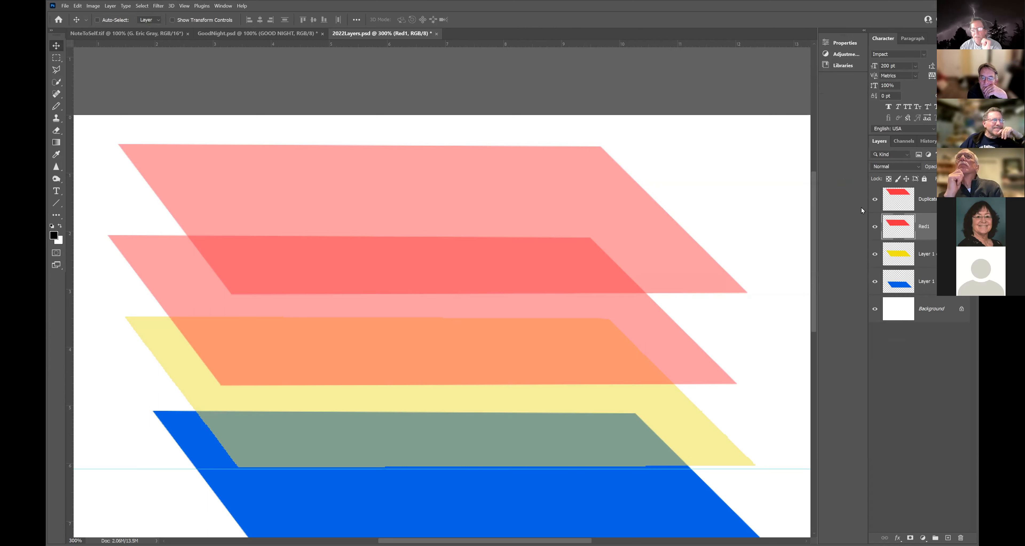
Give the blue Layer 1 shape a dark, soft drop shadow at about 61% opacity.
click(896, 289)
key(h)
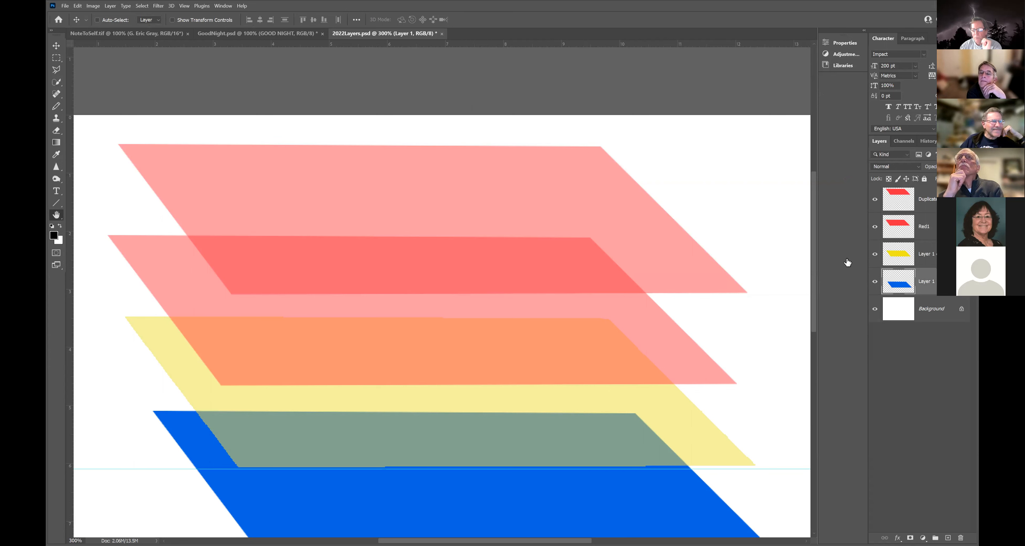
drag(814, 321, 809, 378)
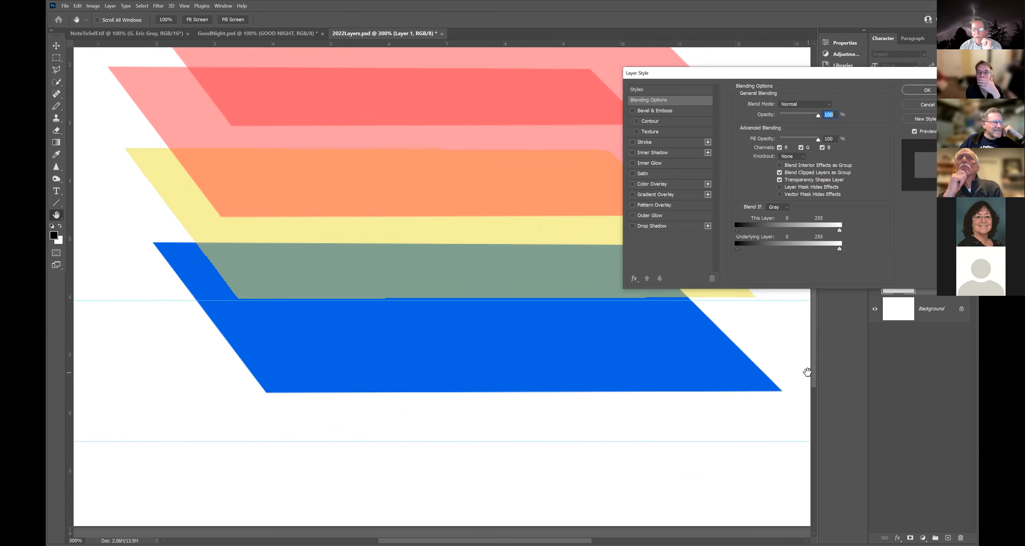
click(633, 226)
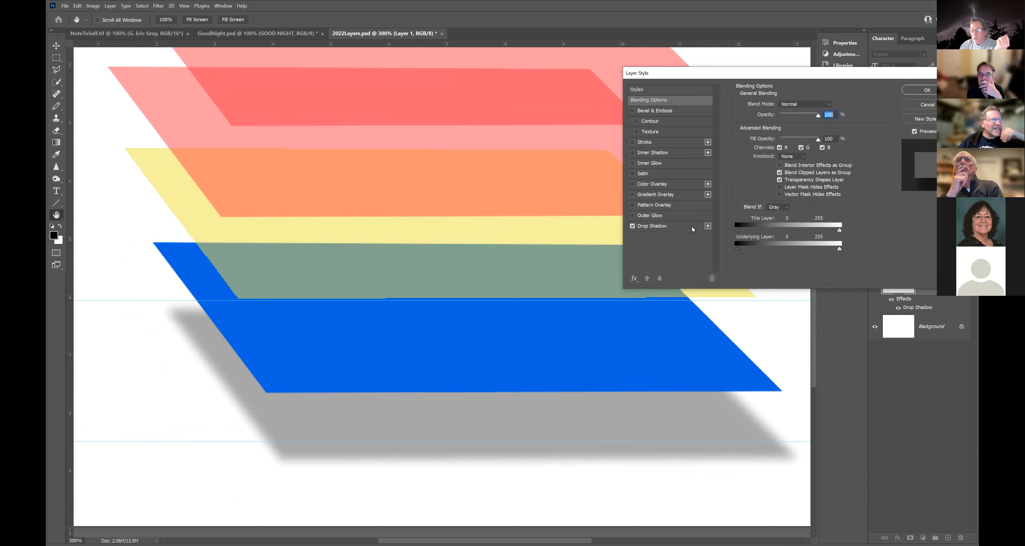
click(676, 225)
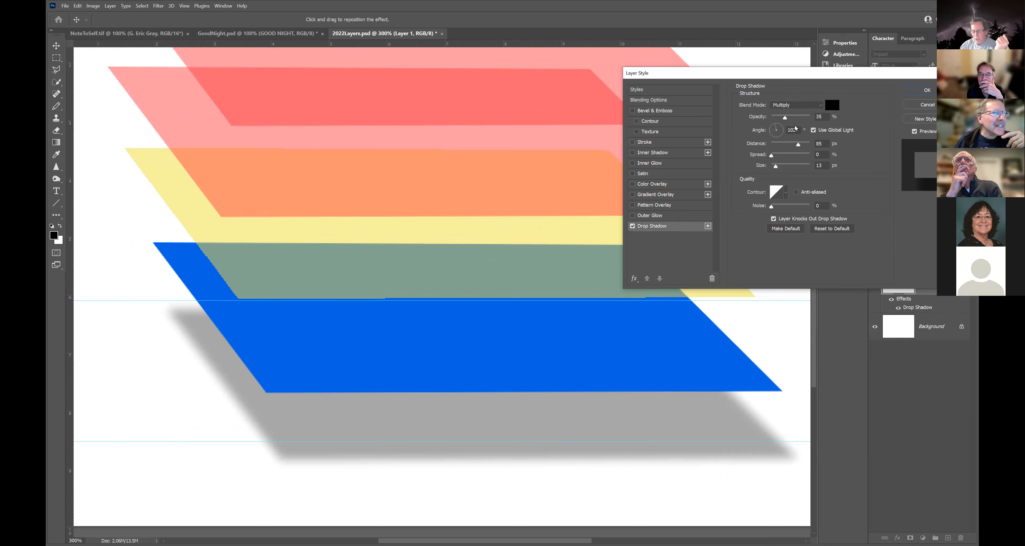
mouse_move(788, 117)
mouse_down()
mouse_move(806, 116)
mouse_move(795, 116)
mouse_up()
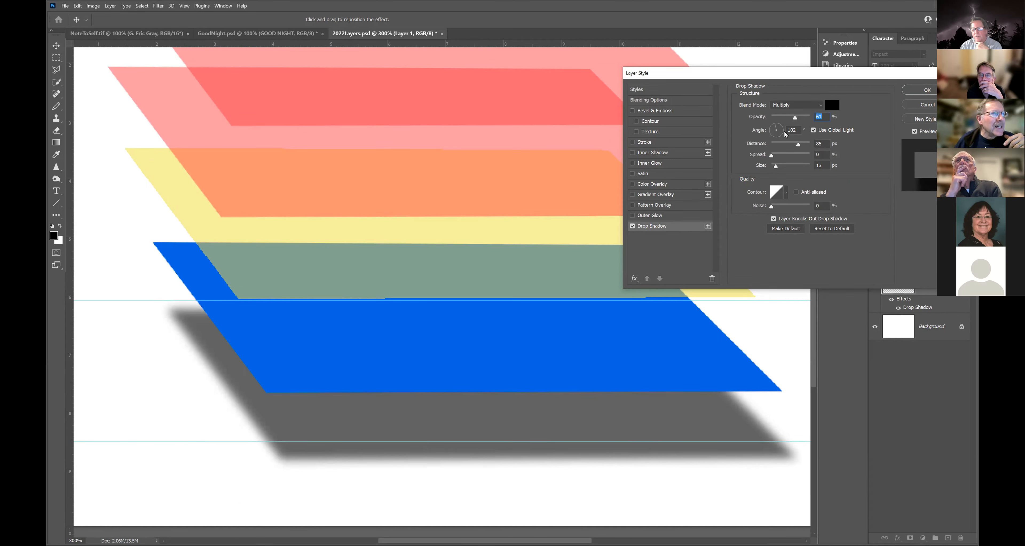
drag(799, 145, 782, 164)
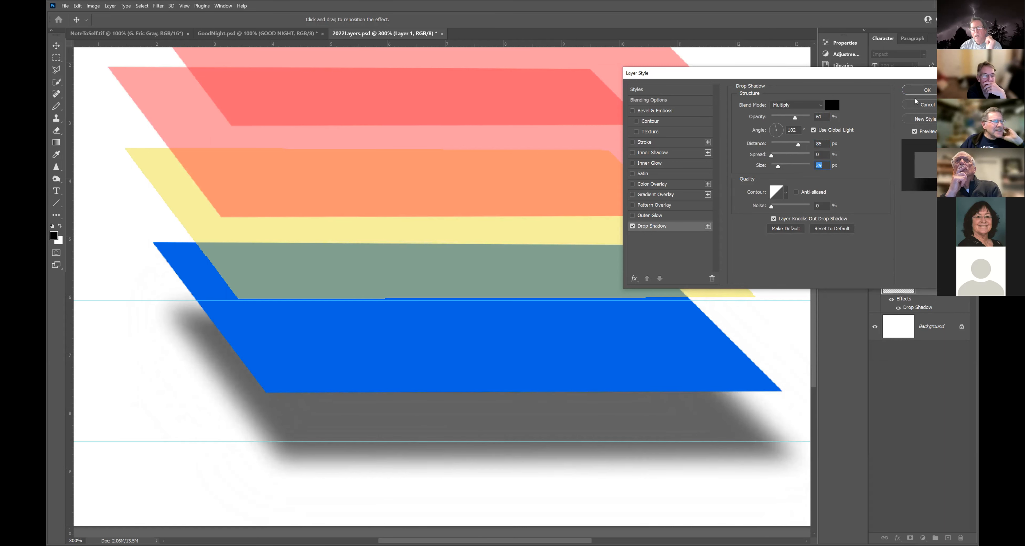
click(924, 92)
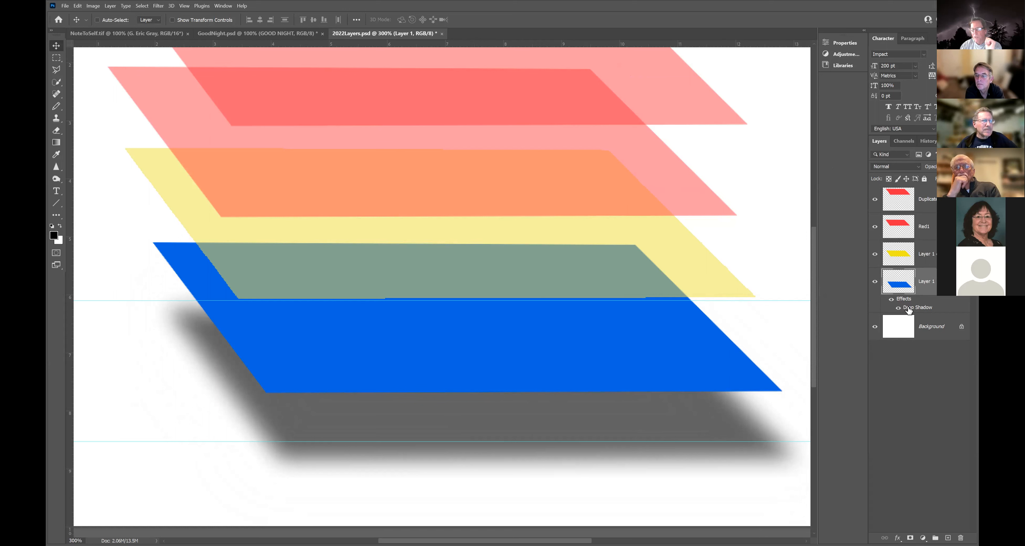
Delete the Drop Shadow effect from the blue Layer 1 by dragging it to the trash.
drag(921, 309, 960, 538)
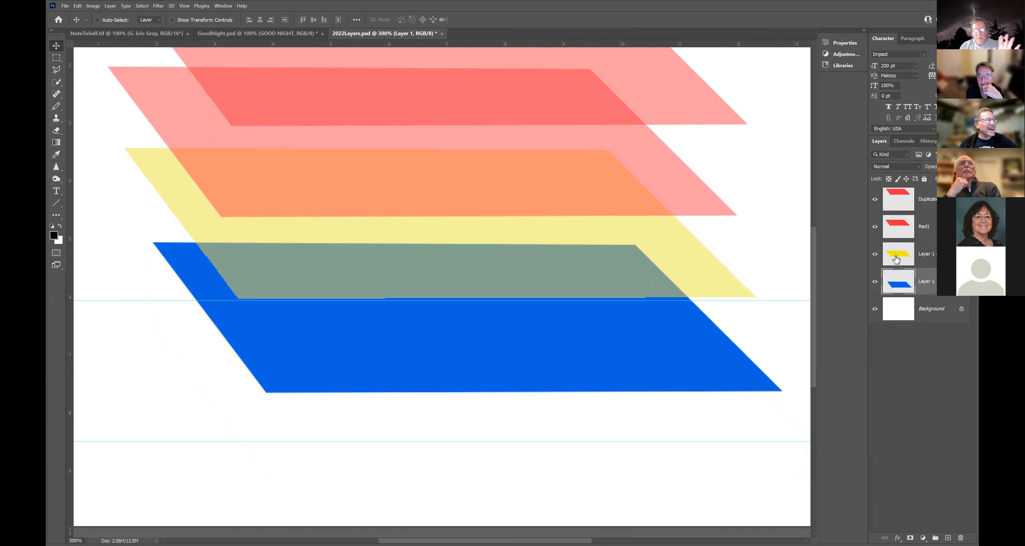
Close 2022Layers.psd without saving and switch to the NoteToSelf.tif composite.
click(442, 34)
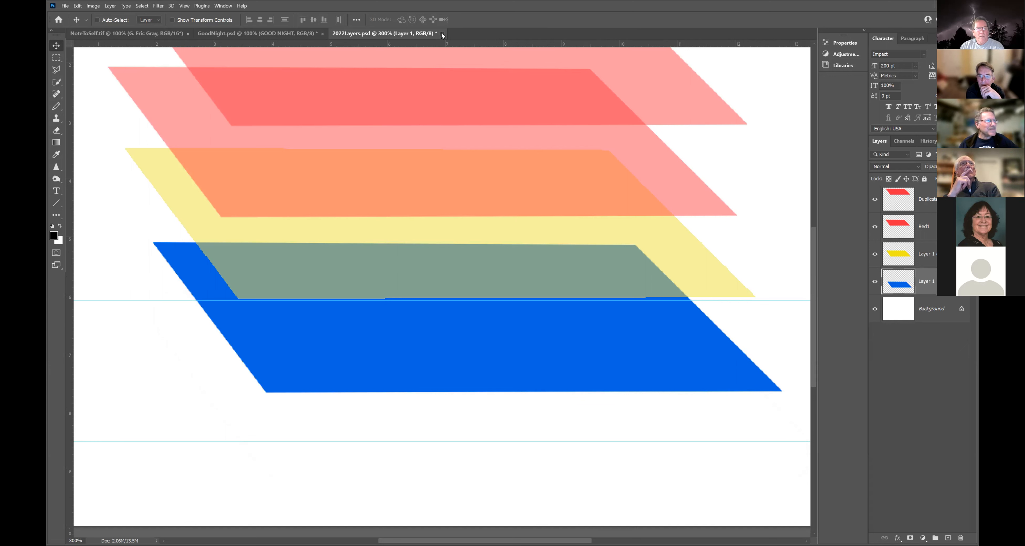
click(536, 209)
click(150, 35)
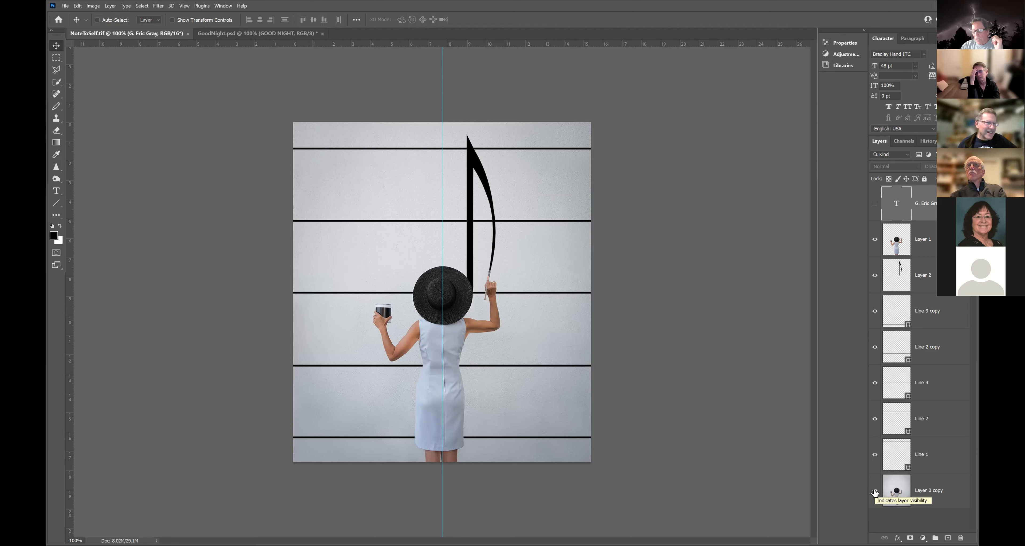
Hide the Line, copy and Layer 2 layers, and show Layer 1 with the pen-holding arm.
drag(875, 458, 876, 366)
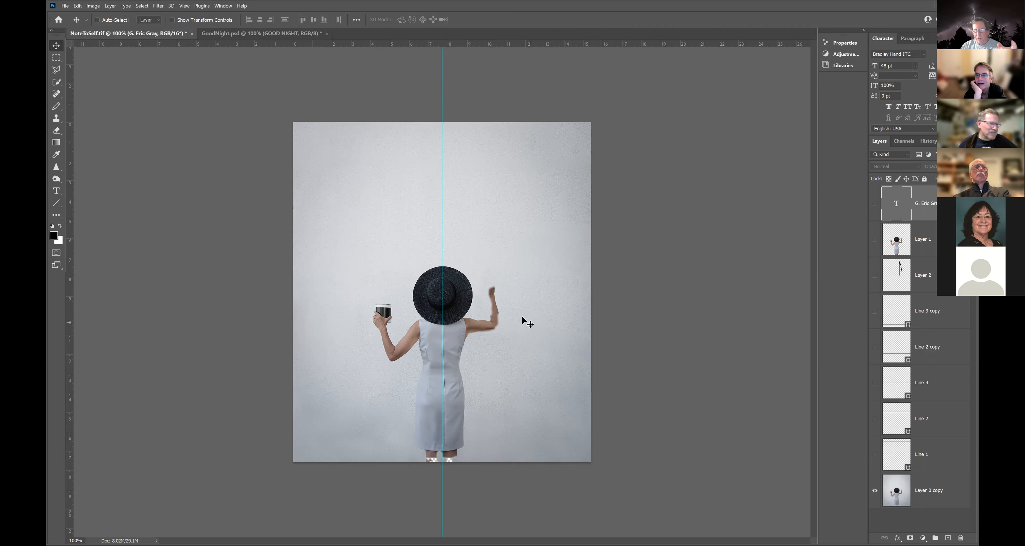
click(875, 241)
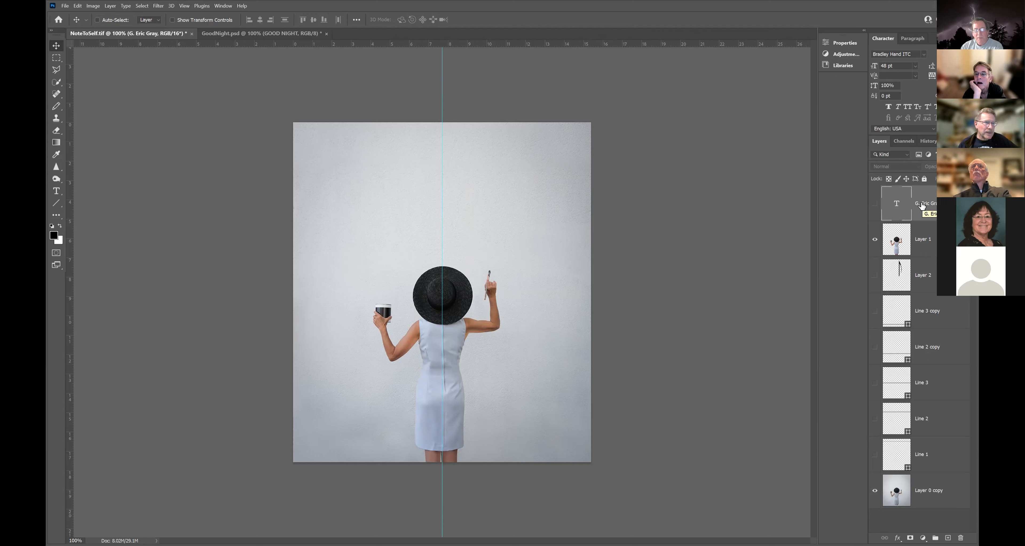
Add the artist's name as signature text below and right of the dress.
click(56, 192)
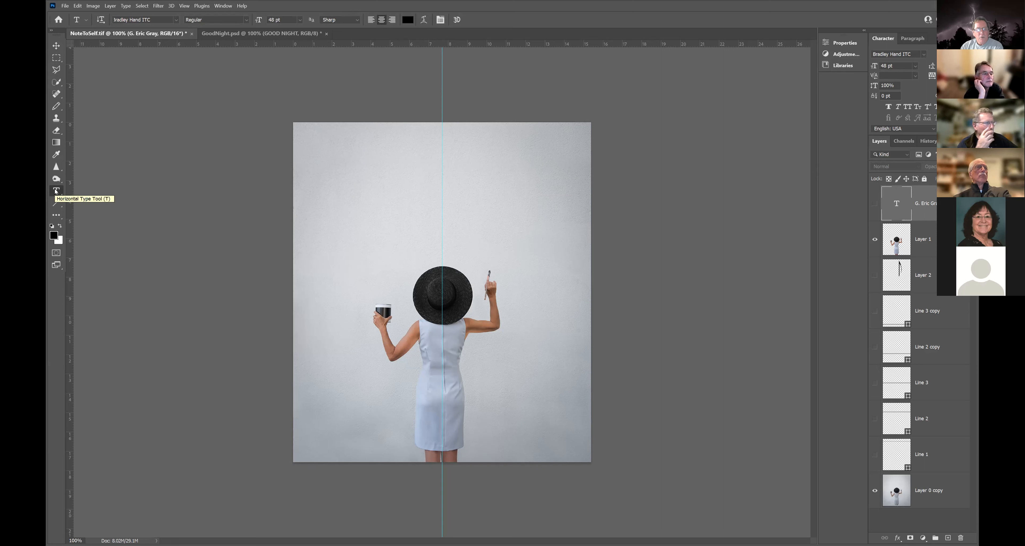
click(481, 418)
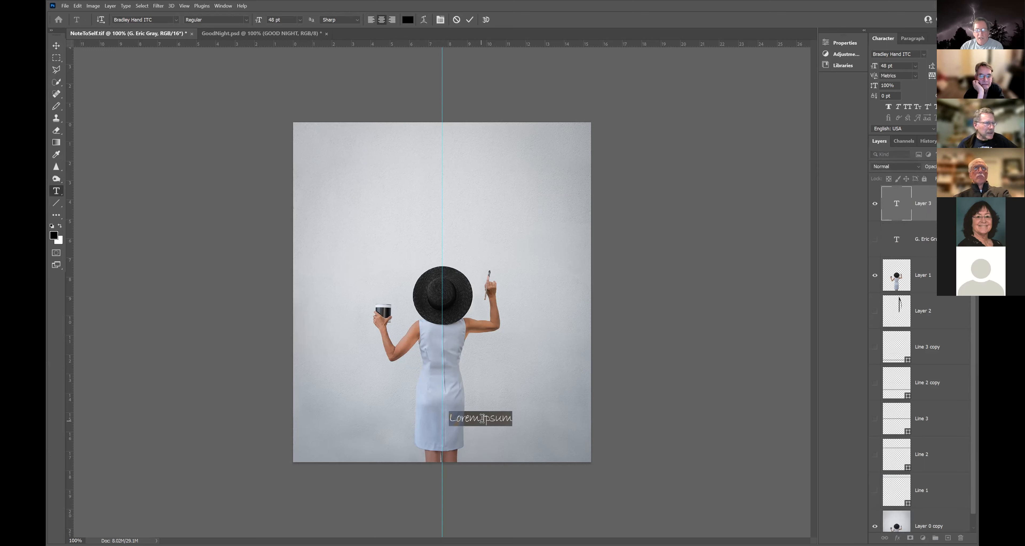
drag(486, 436, 555, 432)
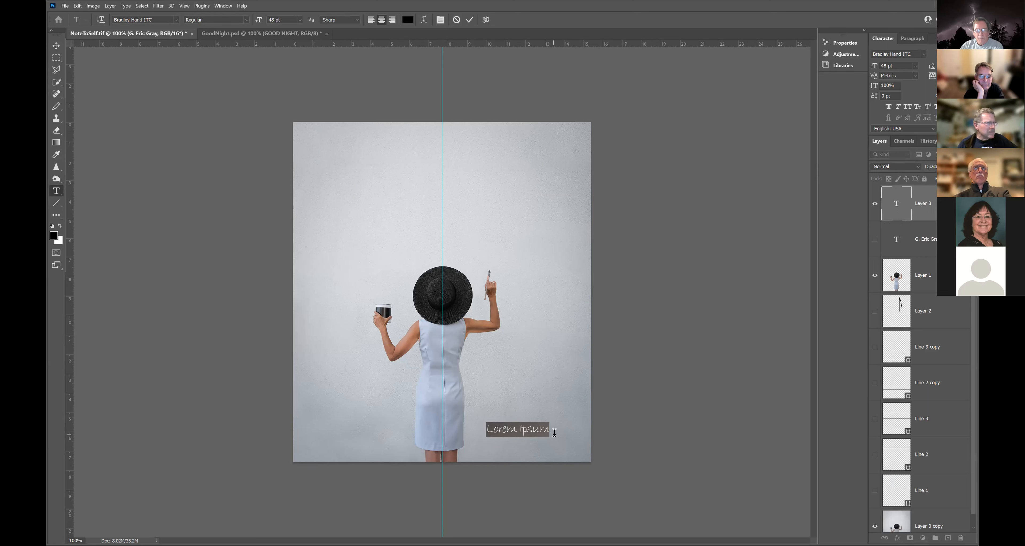
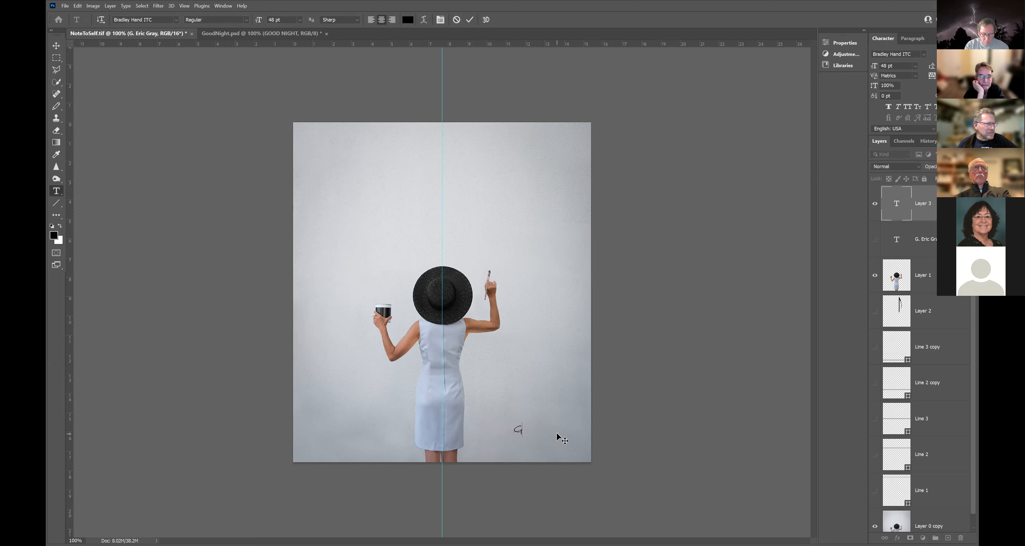
drag(557, 434, 570, 440)
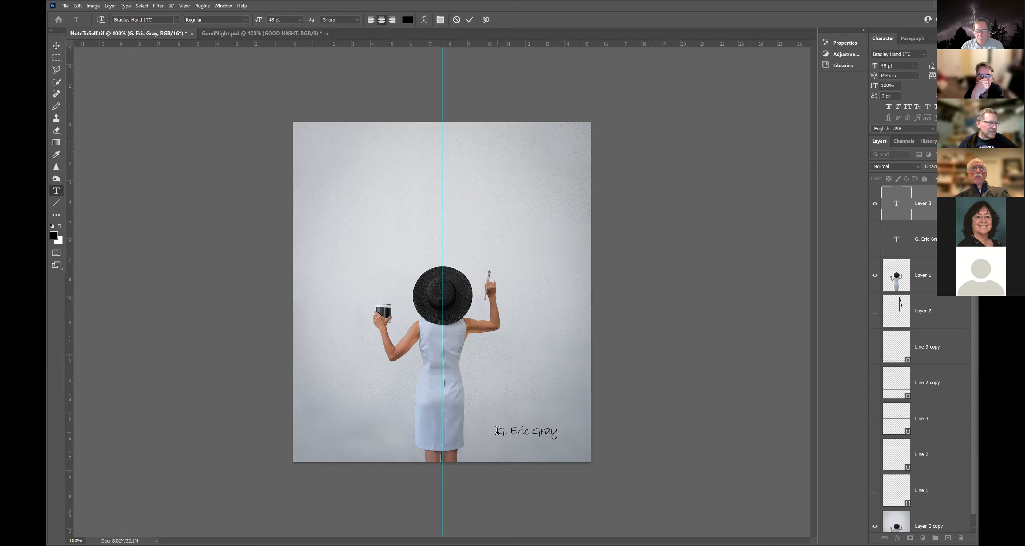
Resize the signature to 36 pt, shift it slightly right, and commit the edit.
drag(496, 431, 563, 431)
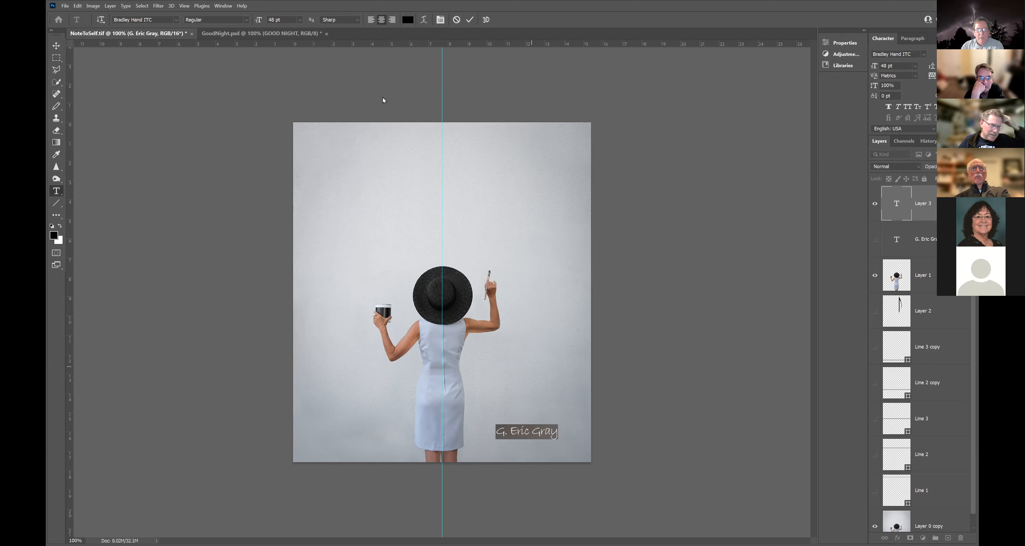
click(301, 20)
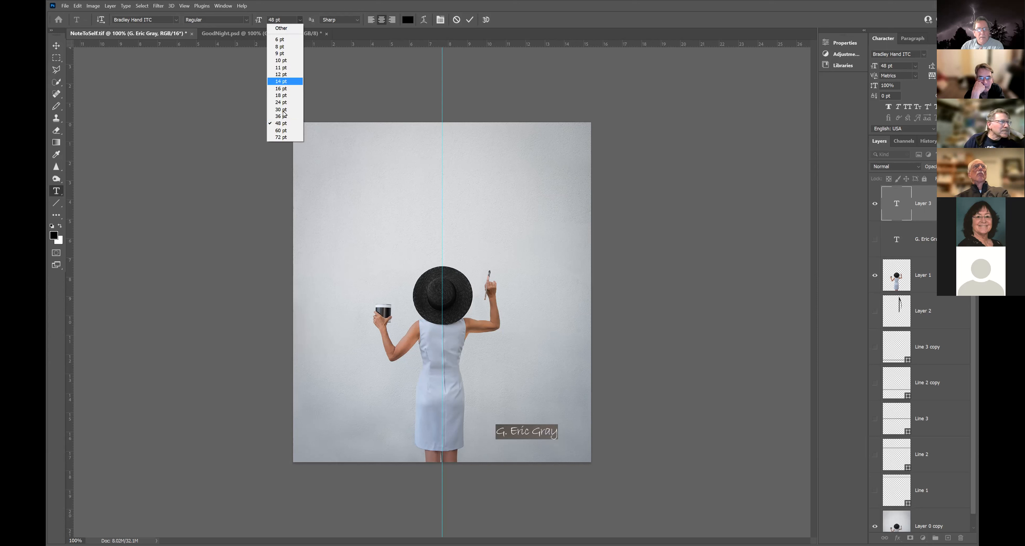
click(283, 117)
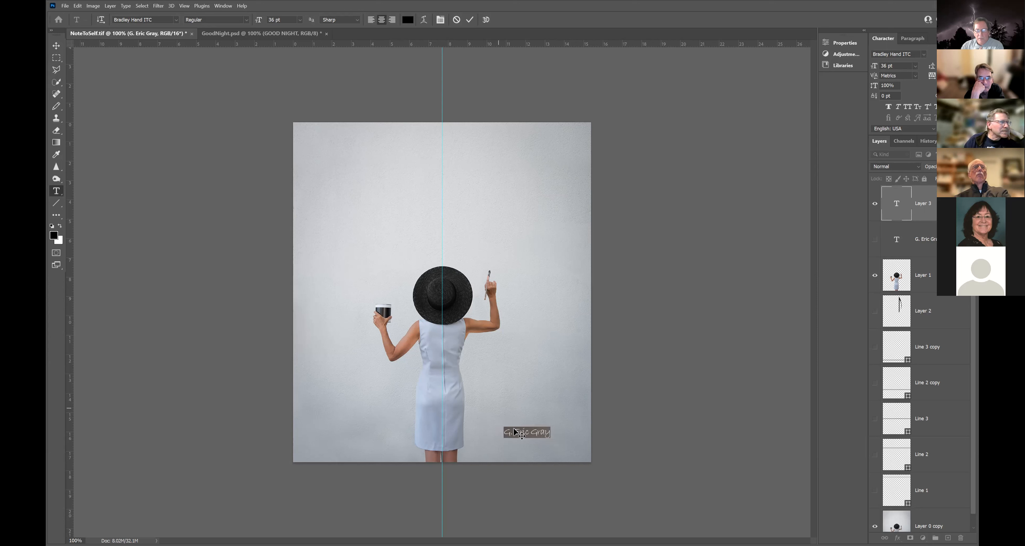
drag(518, 443, 525, 443)
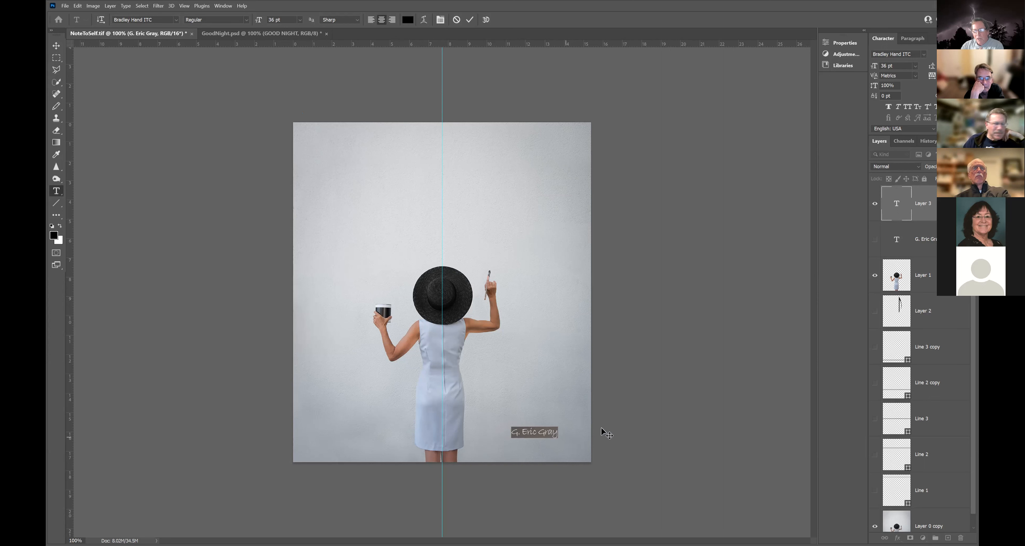
click(917, 209)
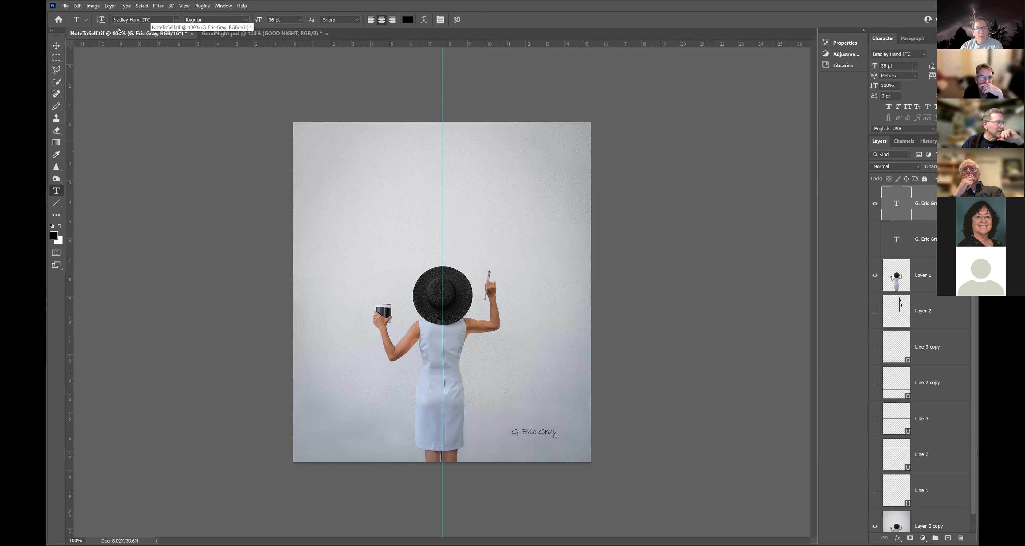
click(177, 22)
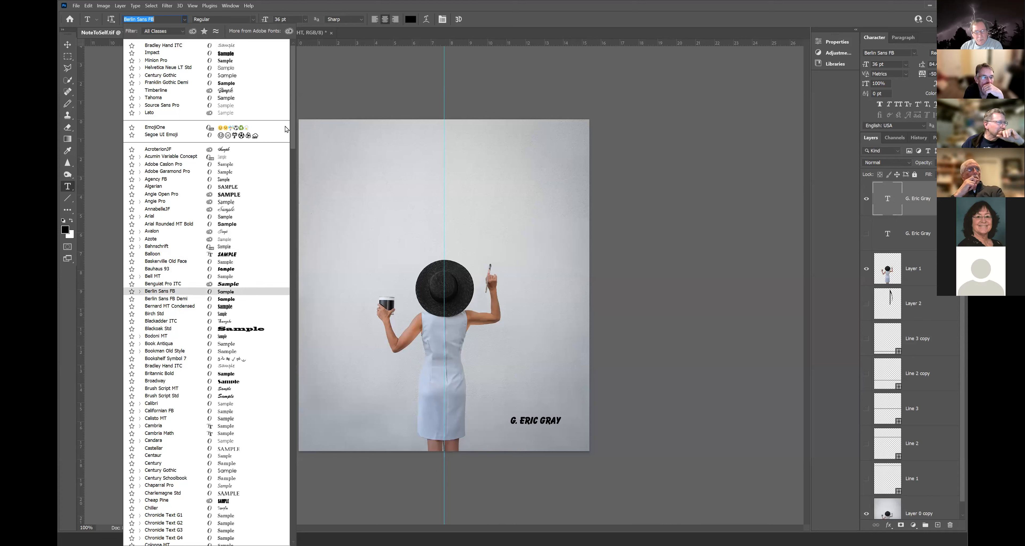
drag(295, 128, 292, 372)
drag(285, 434, 283, 503)
scroll(282, 502, down, 3)
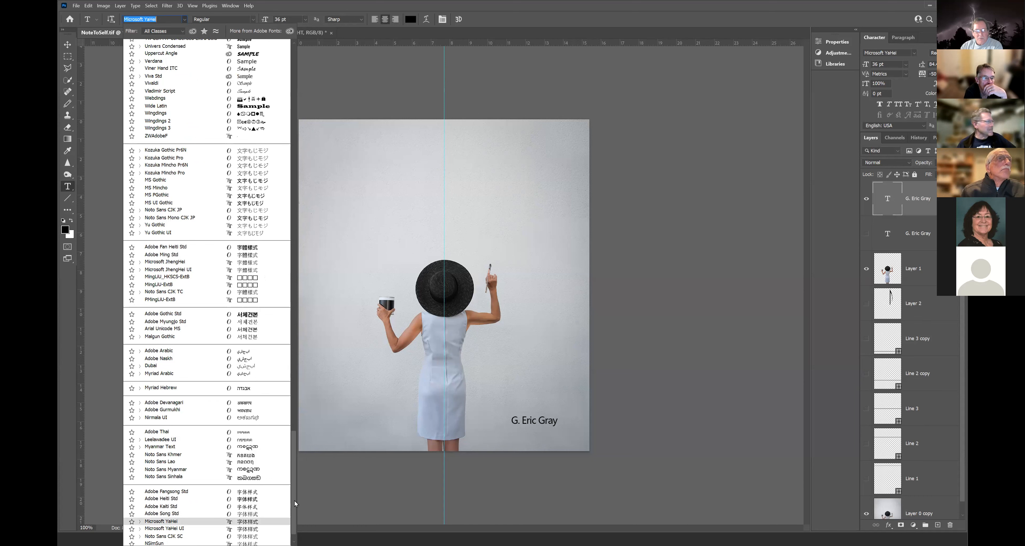
drag(294, 505, 250, 53)
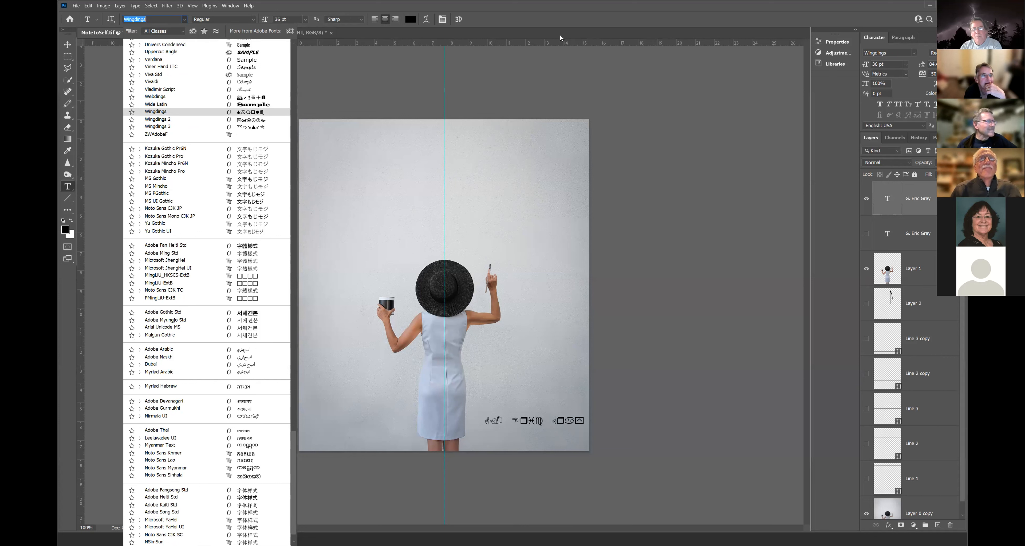
click(369, 10)
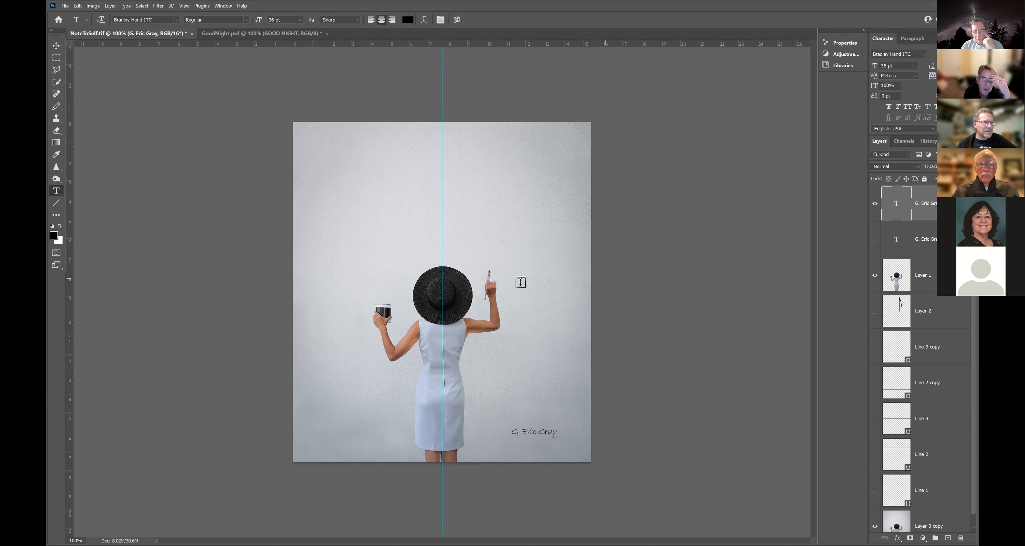
Show the music note (Layer 2) and bottom staff line (Line 3 copy), briefly toggling Layer 1 to compare.
click(875, 312)
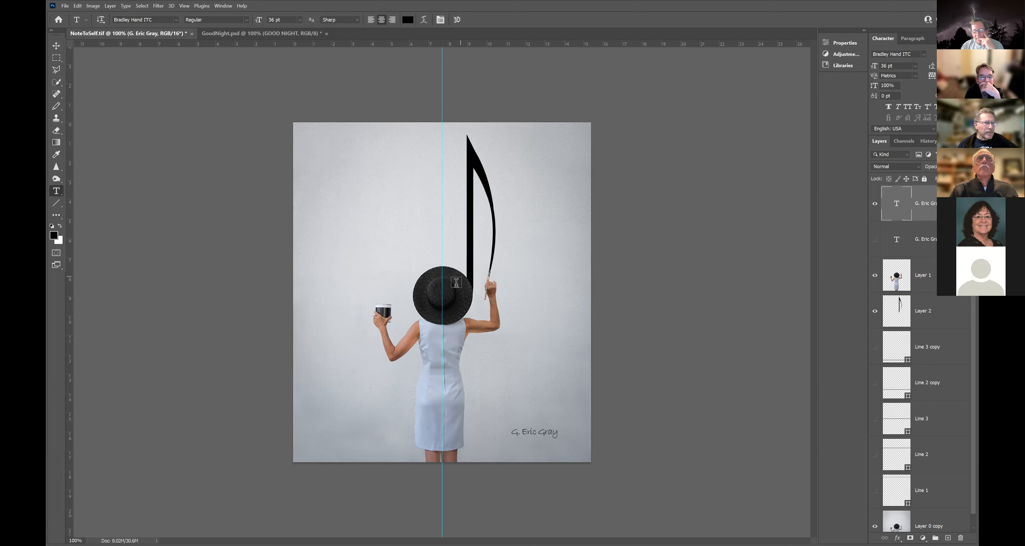
click(875, 276)
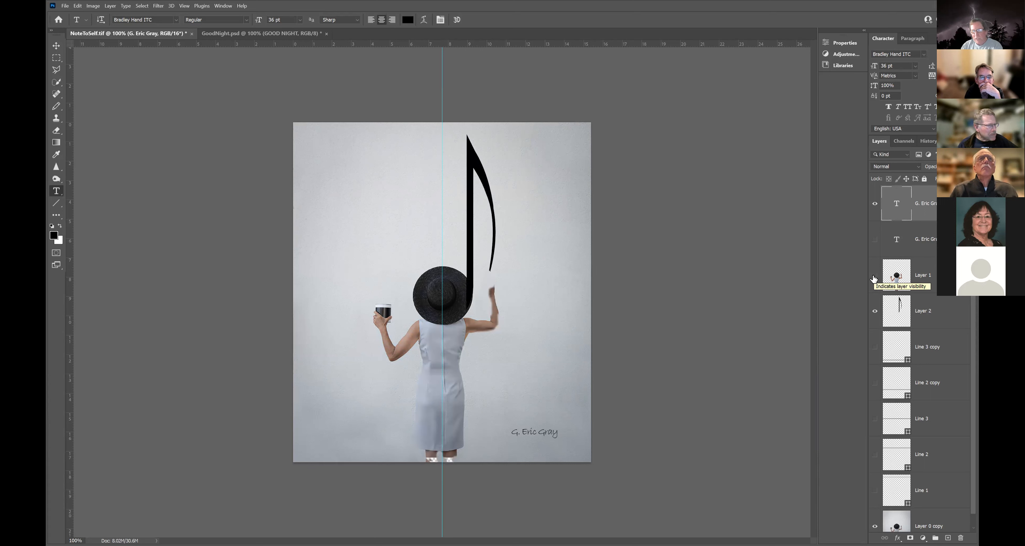
click(875, 277)
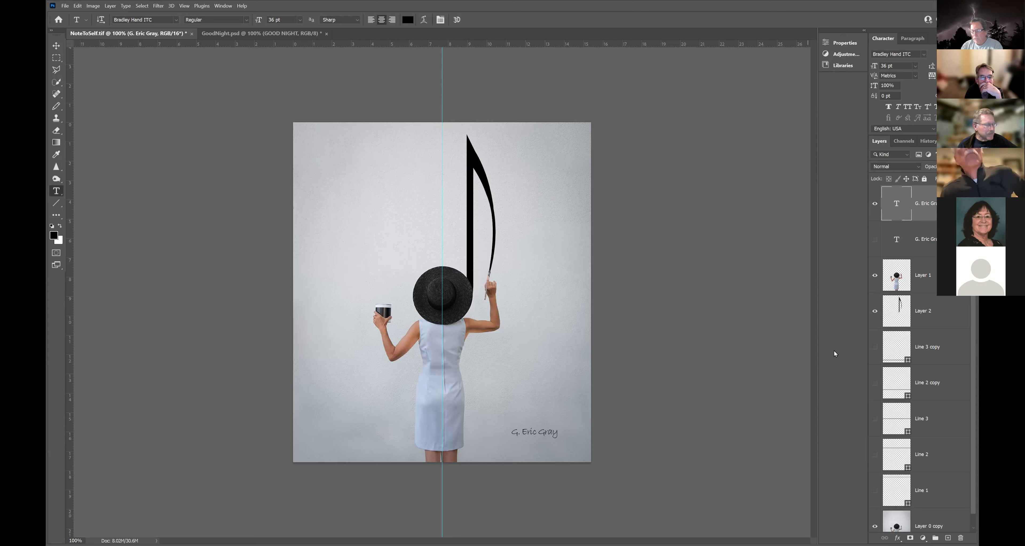
click(874, 348)
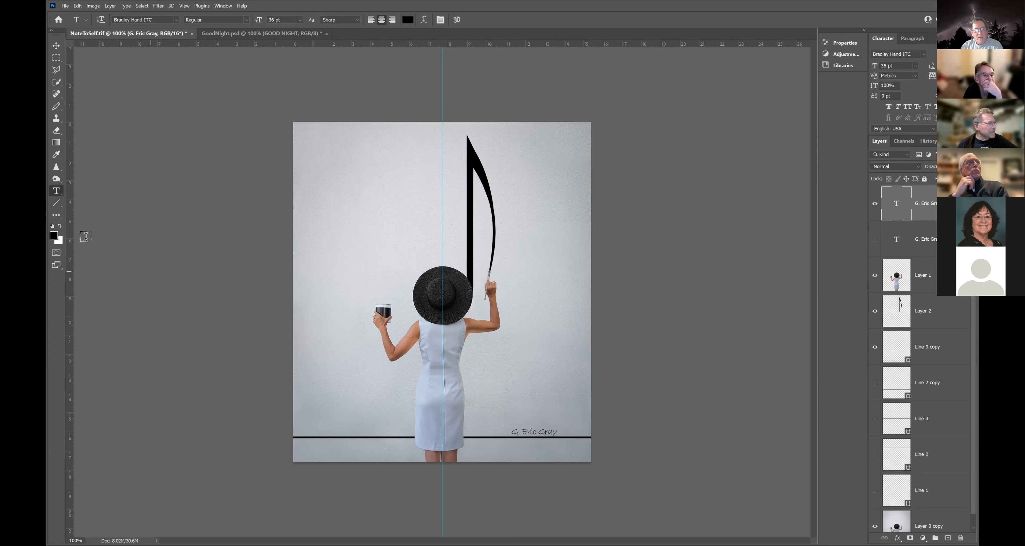
click(57, 205)
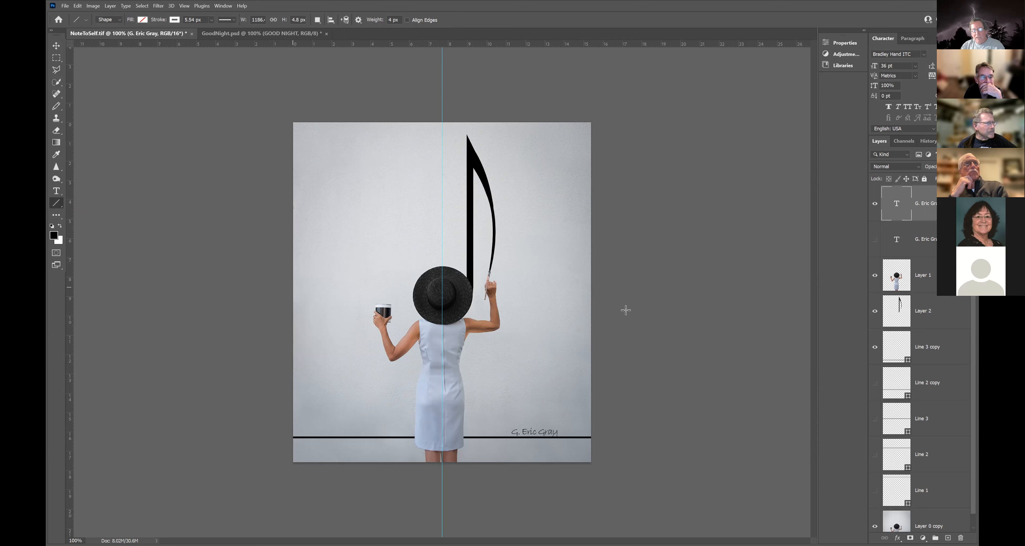
drag(625, 310, 633, 315)
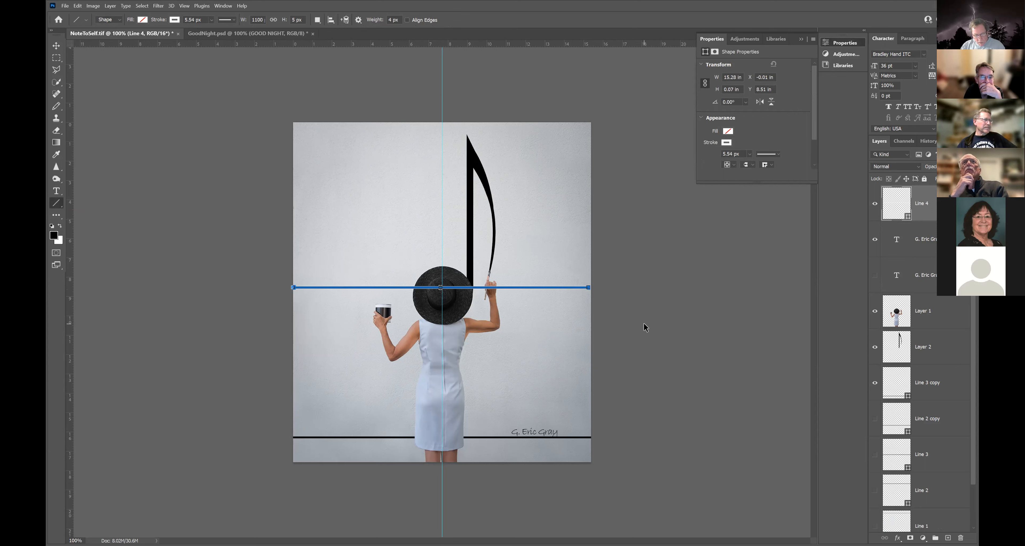
key(Delete)
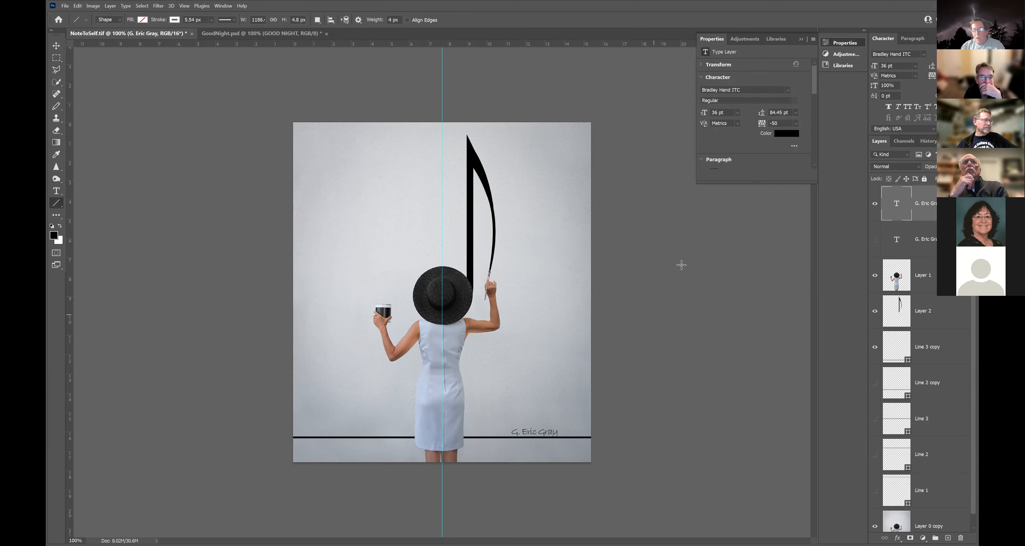
click(802, 39)
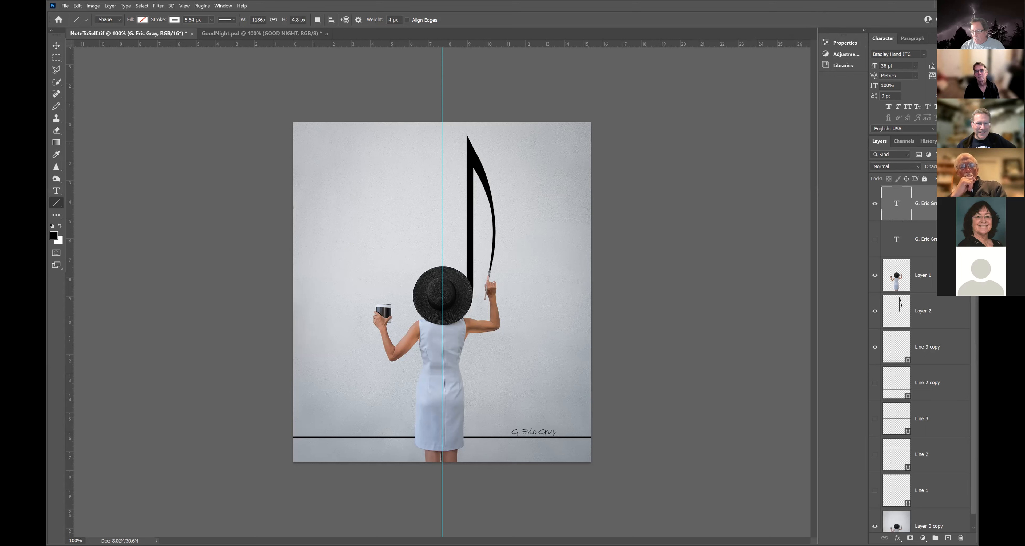
Make the Line 2 copy, Line 3, Line 2 and Line 1 staff lines visible.
click(875, 387)
click(875, 418)
click(875, 455)
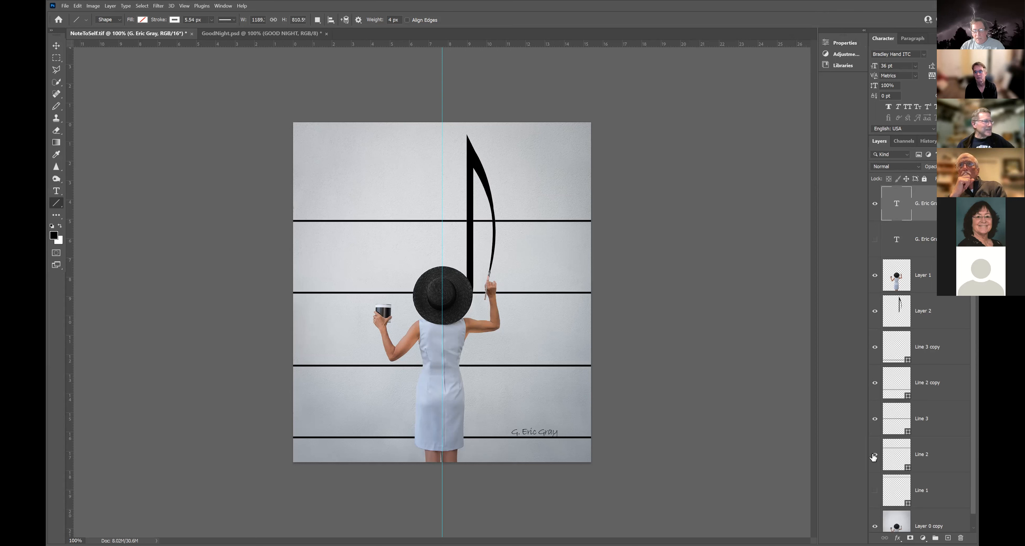
click(874, 492)
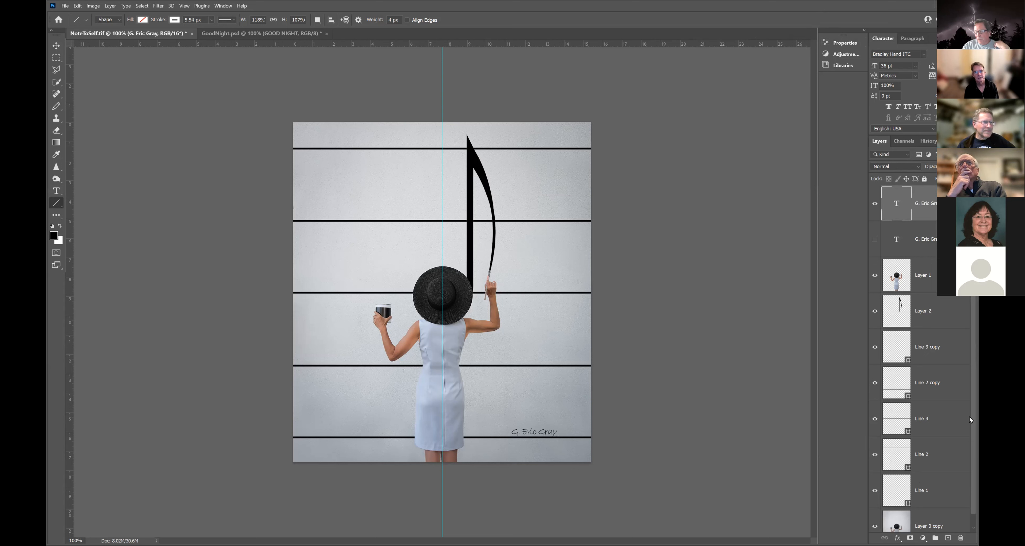
Select all the staff line layers together, from Line 3 copy down to Line 1.
scroll(969, 430, down, 1)
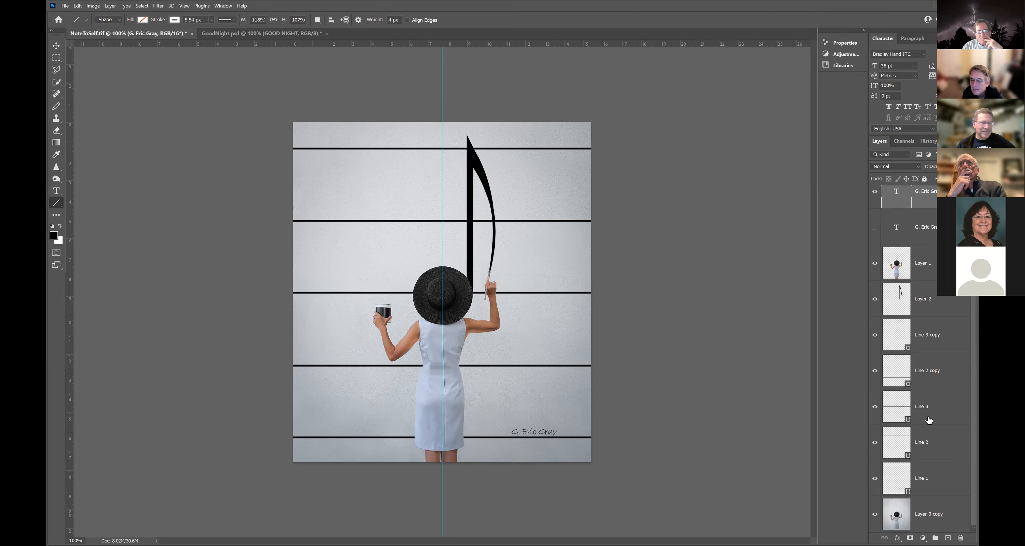
click(930, 337)
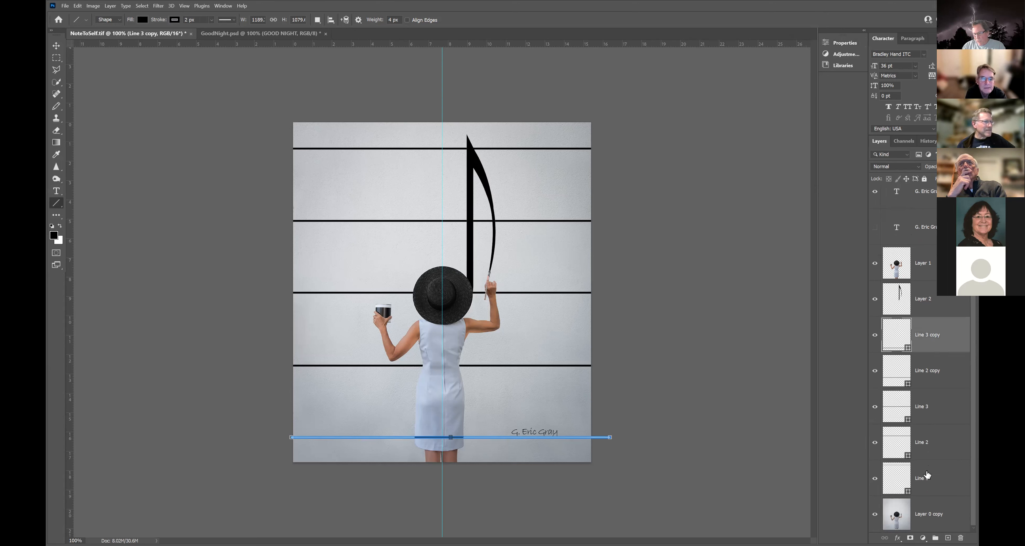
shift+click(927, 479)
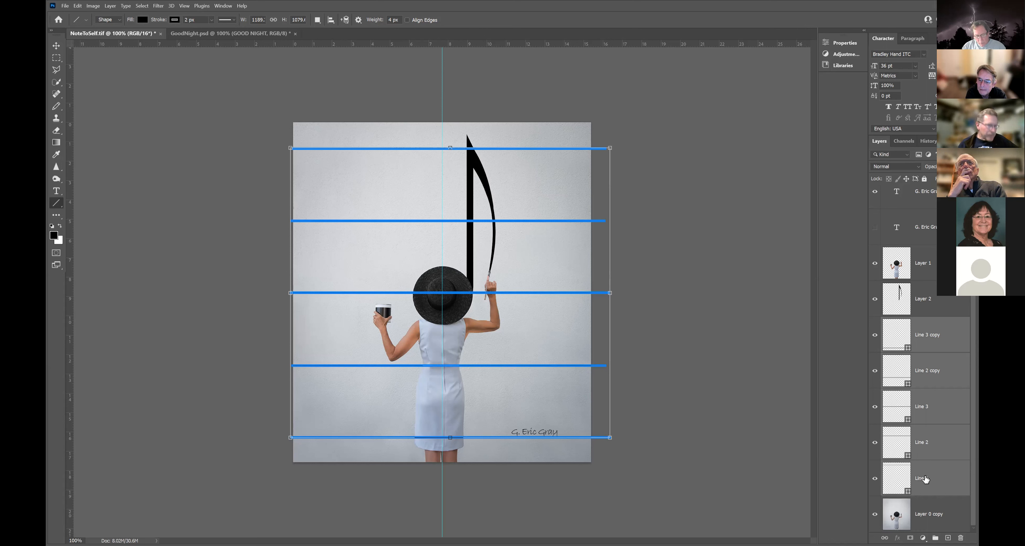
Merge the selected staff line shapes into one layer and check it by toggling visibility.
right_click(939, 401)
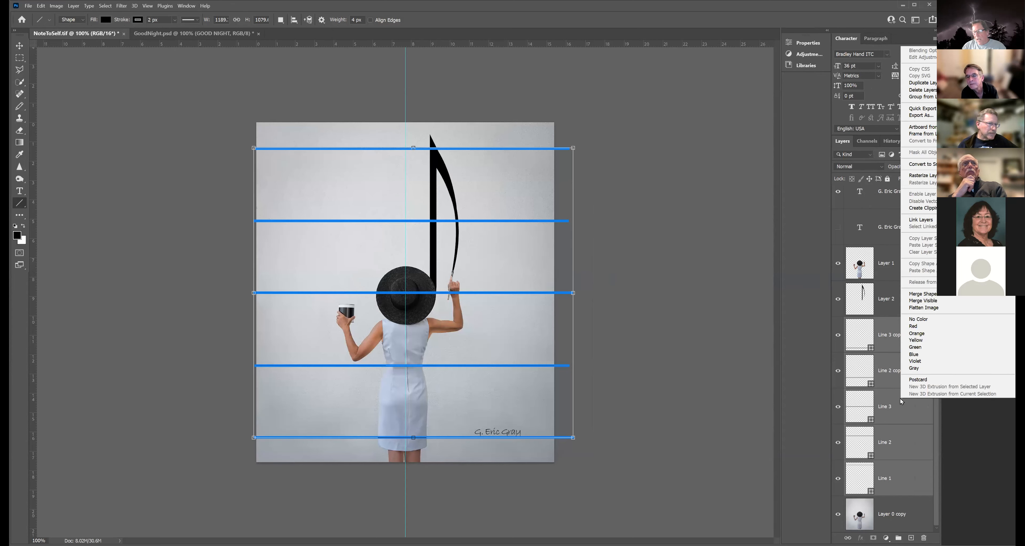
click(913, 295)
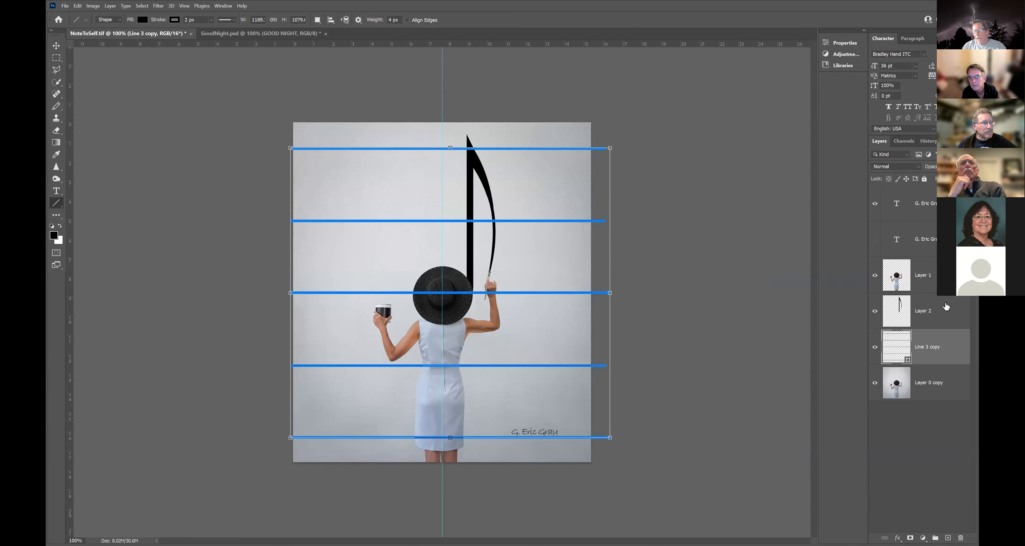
click(875, 347)
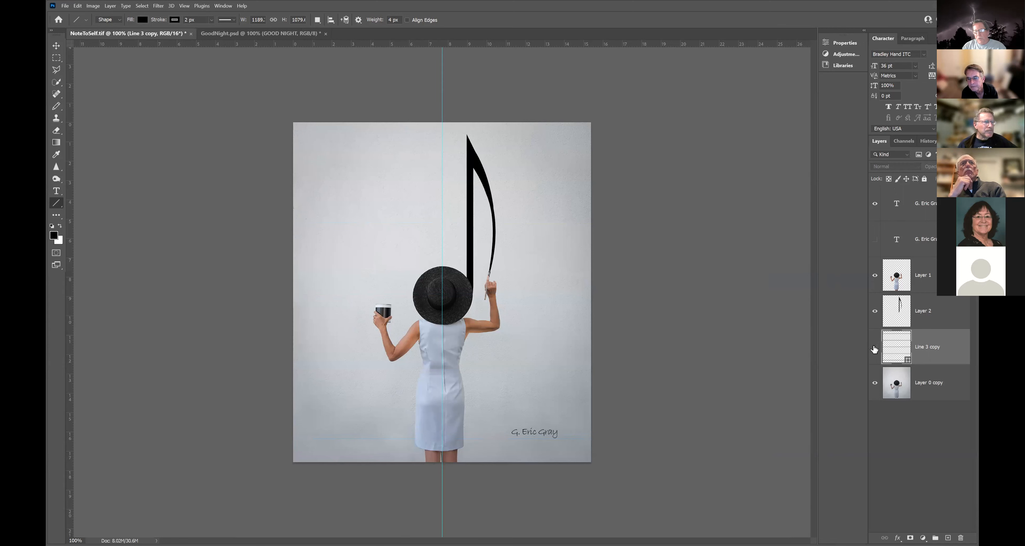
click(875, 348)
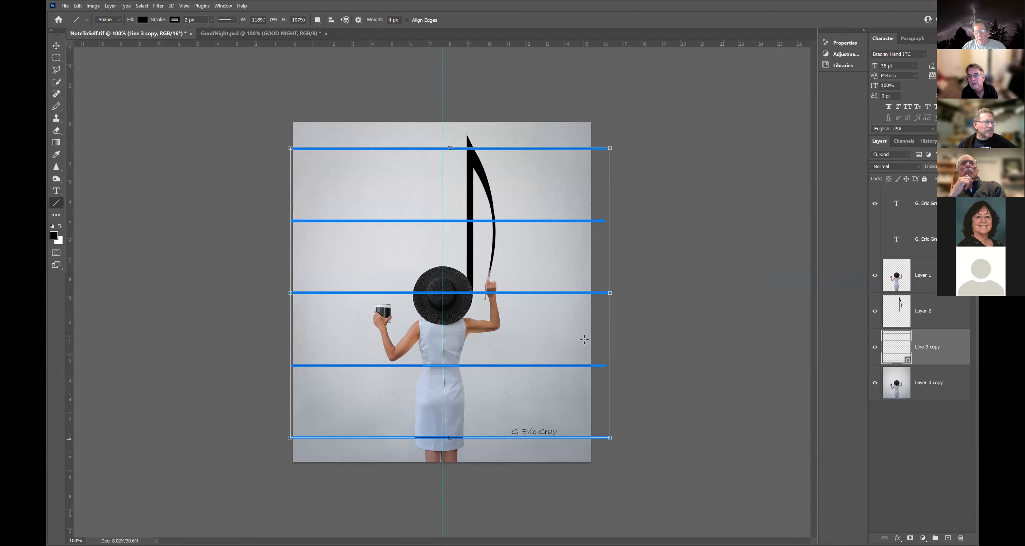
Undo an attempted upward move of the staff lines and switch to GoodNight.psd.
click(56, 46)
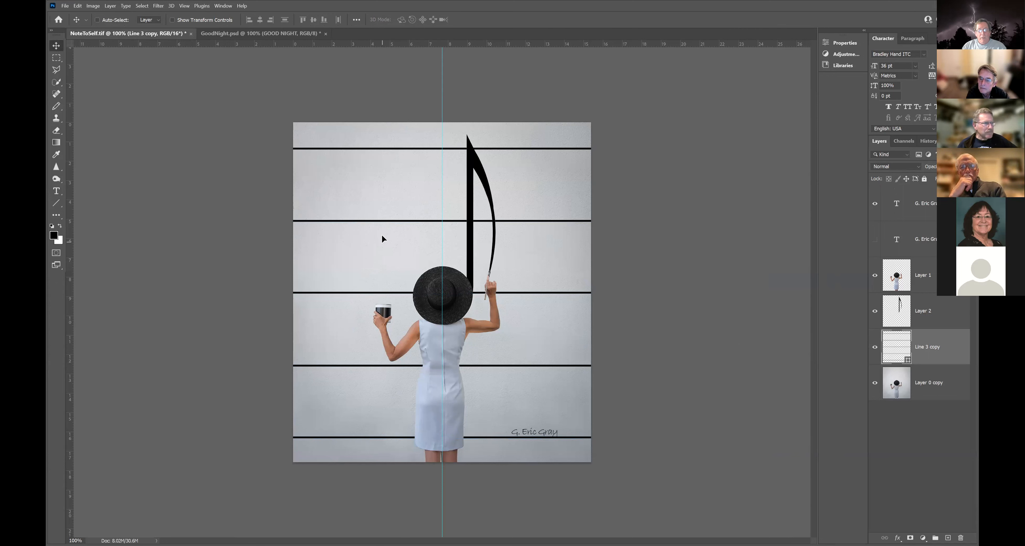
drag(382, 241, 380, 181)
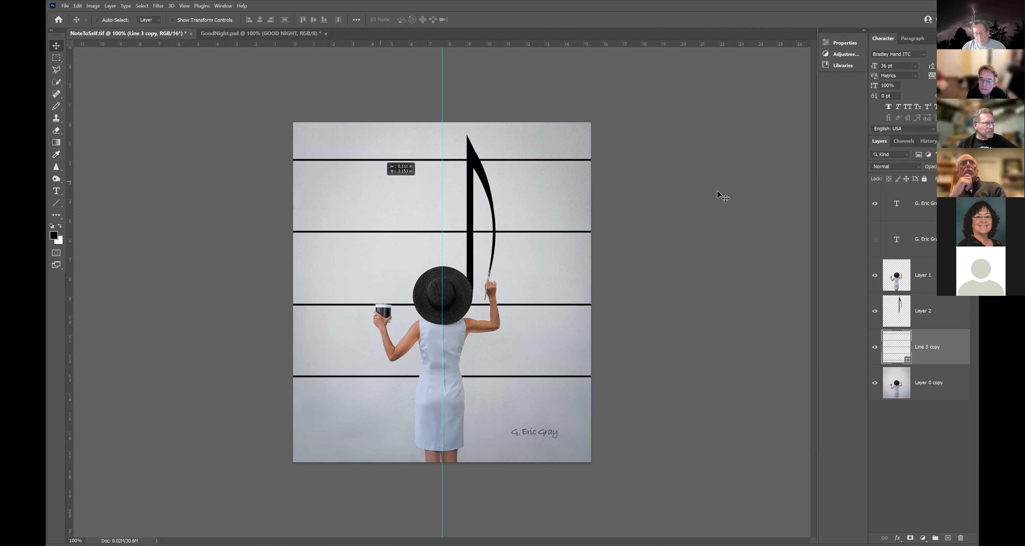
key(ctrl+z)
key(ctrl+z)
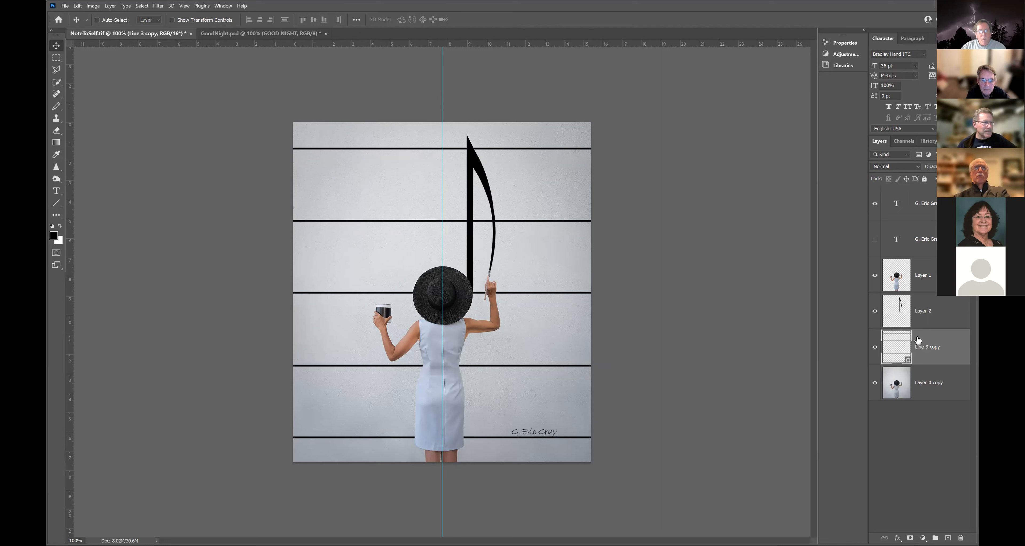
click(272, 33)
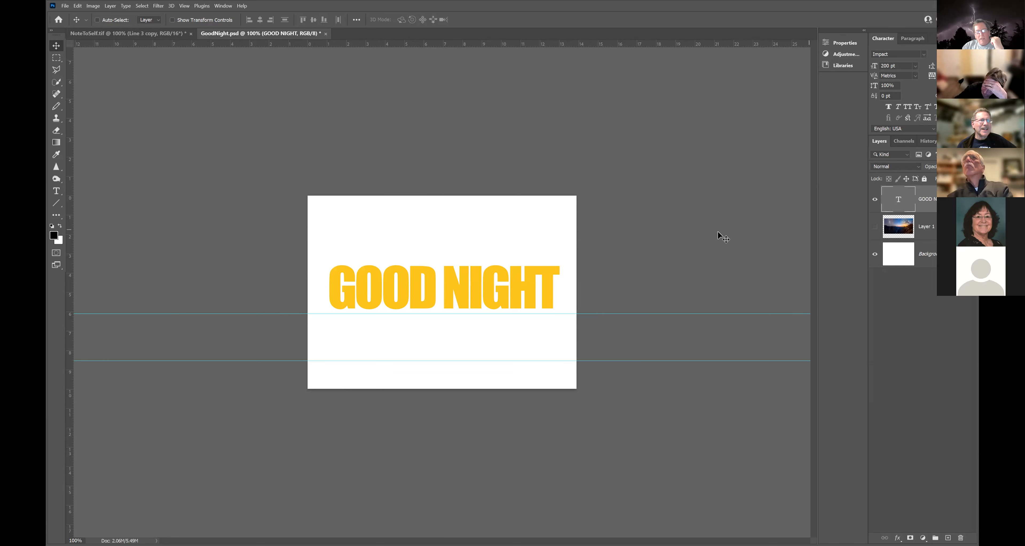
Marquee a patch inside the D, then use Select > Similar to select all GOOD NIGHT letters.
click(56, 58)
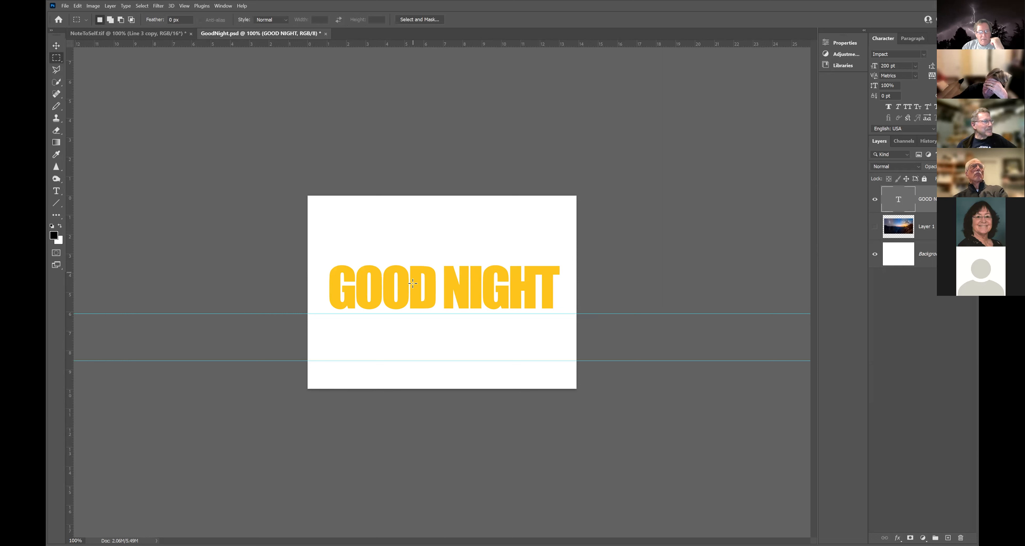
drag(413, 272, 419, 290)
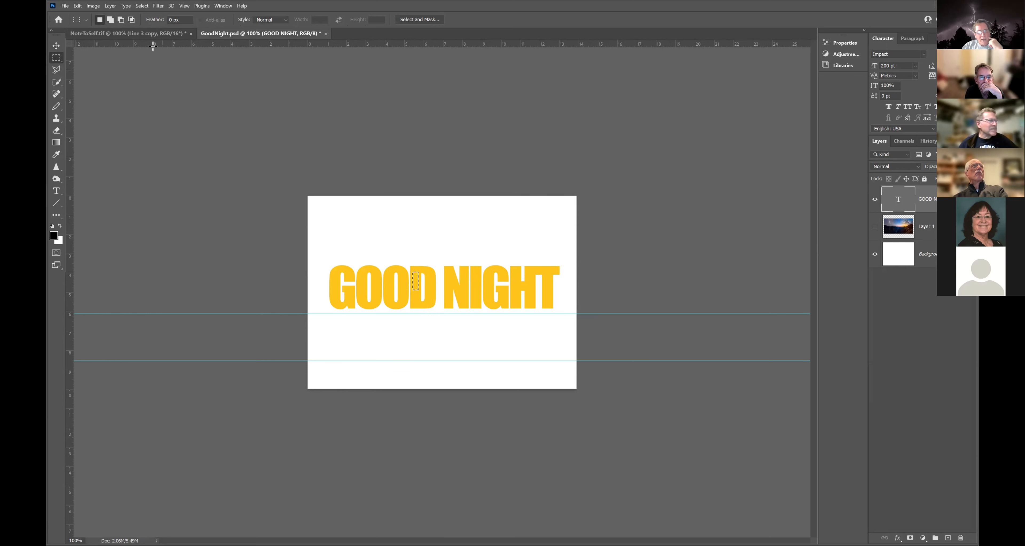
click(142, 6)
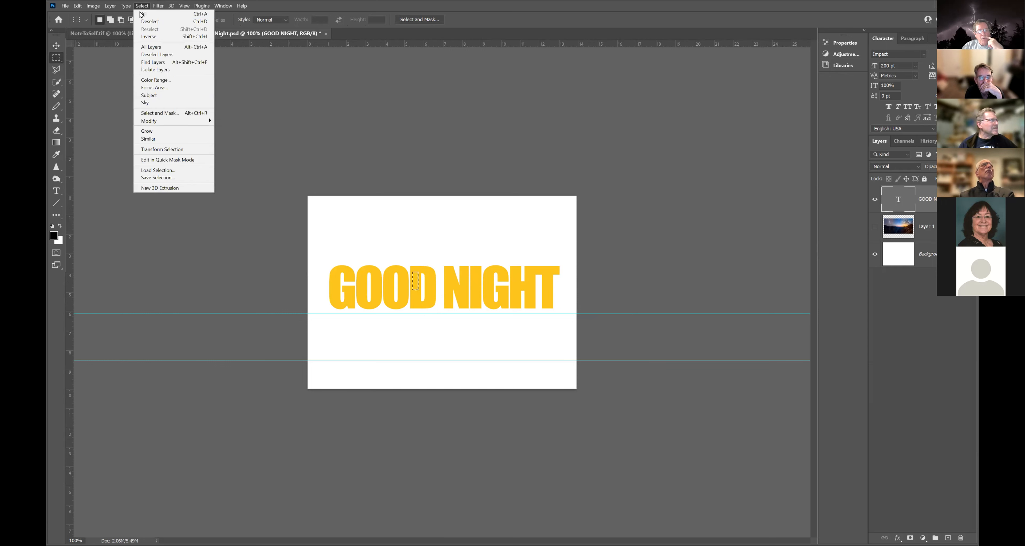
click(147, 140)
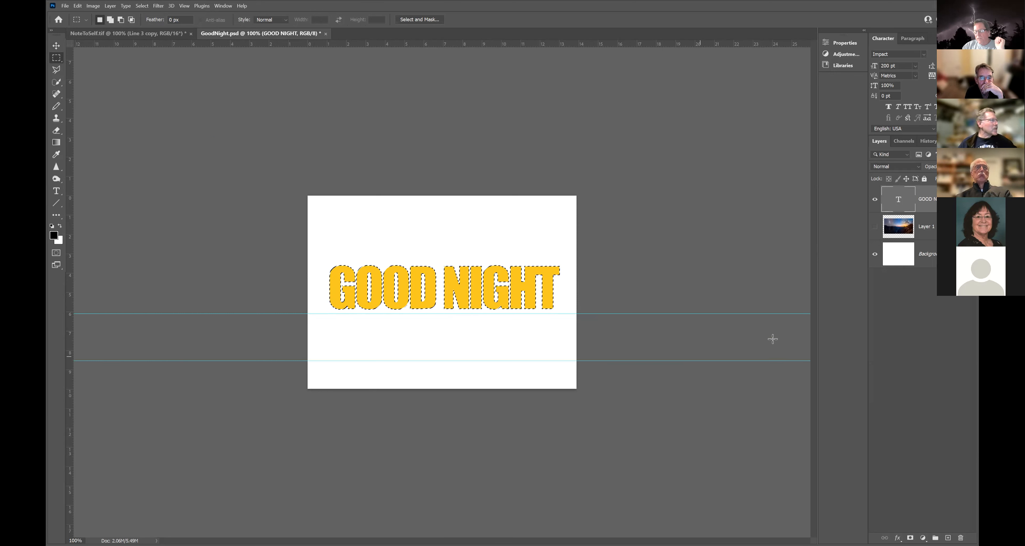
Show the canyon photo layer and delete everything outside the letter selection, then deselect.
click(935, 231)
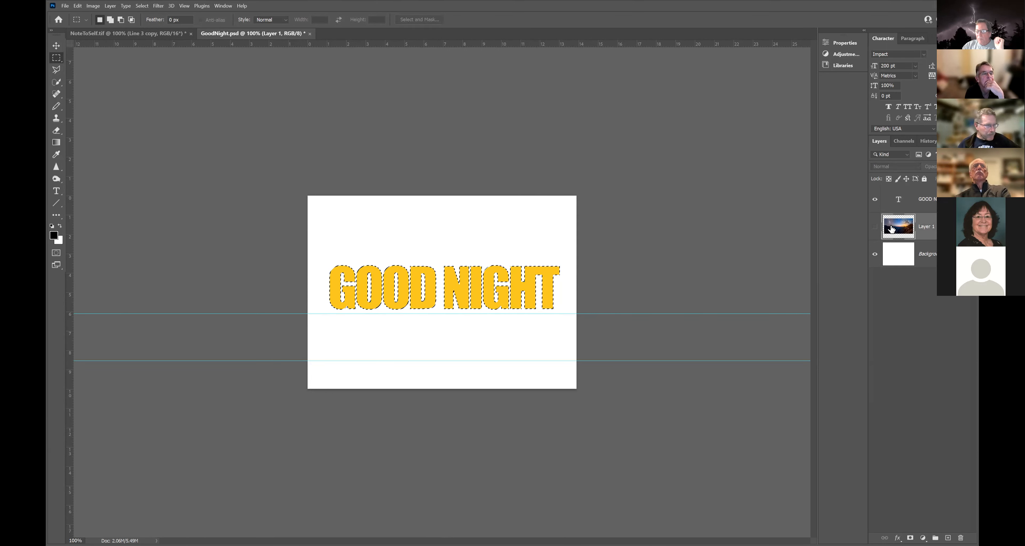
click(876, 227)
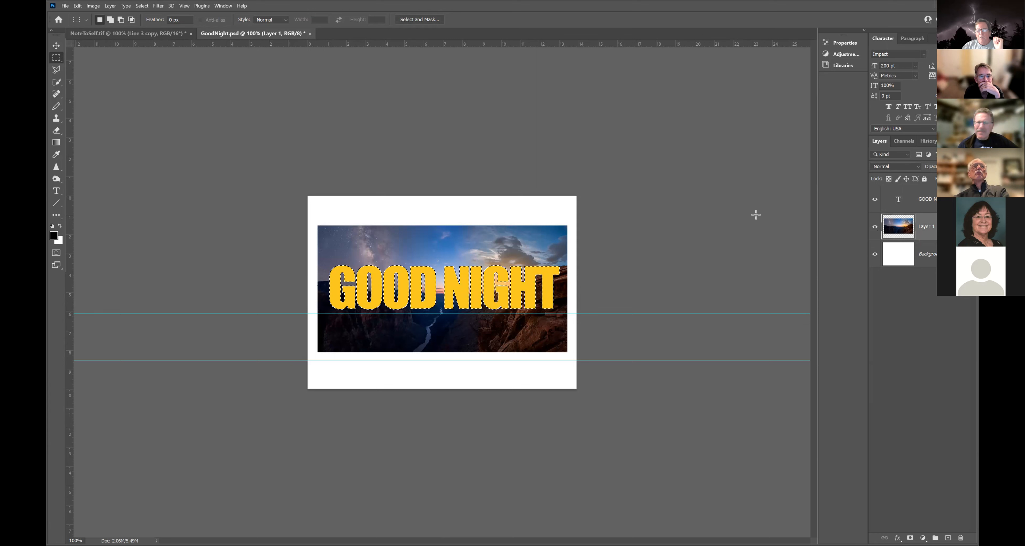
click(141, 6)
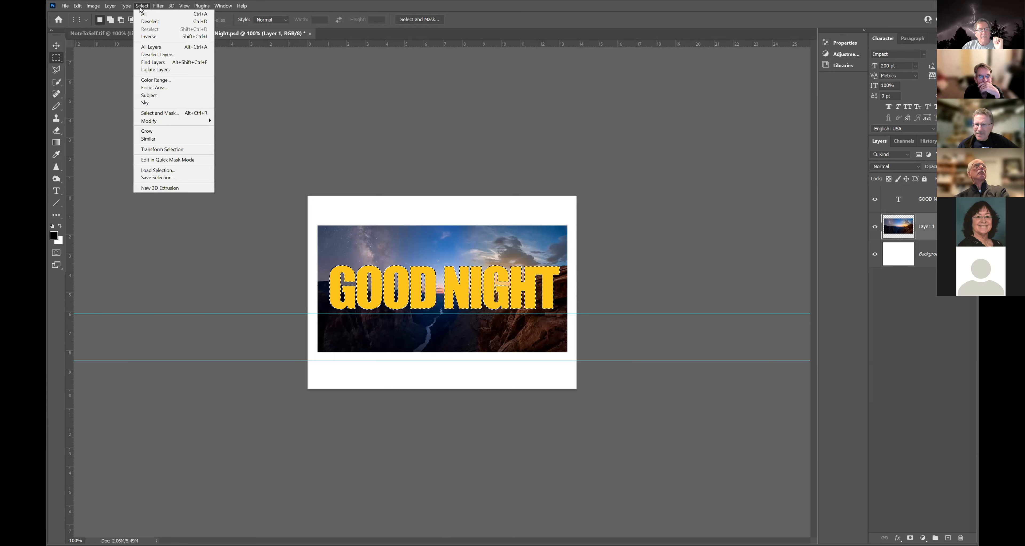
click(146, 37)
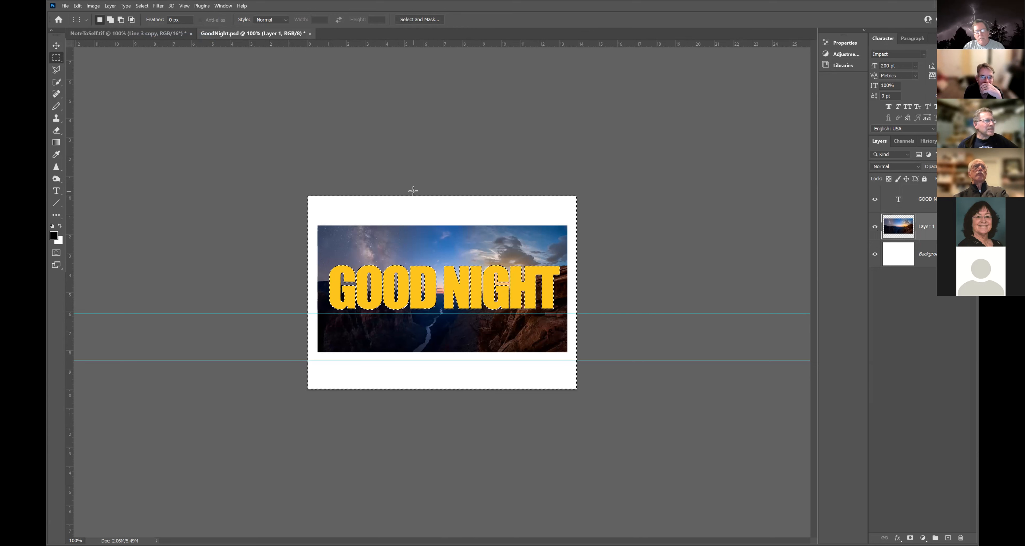
key(Delete)
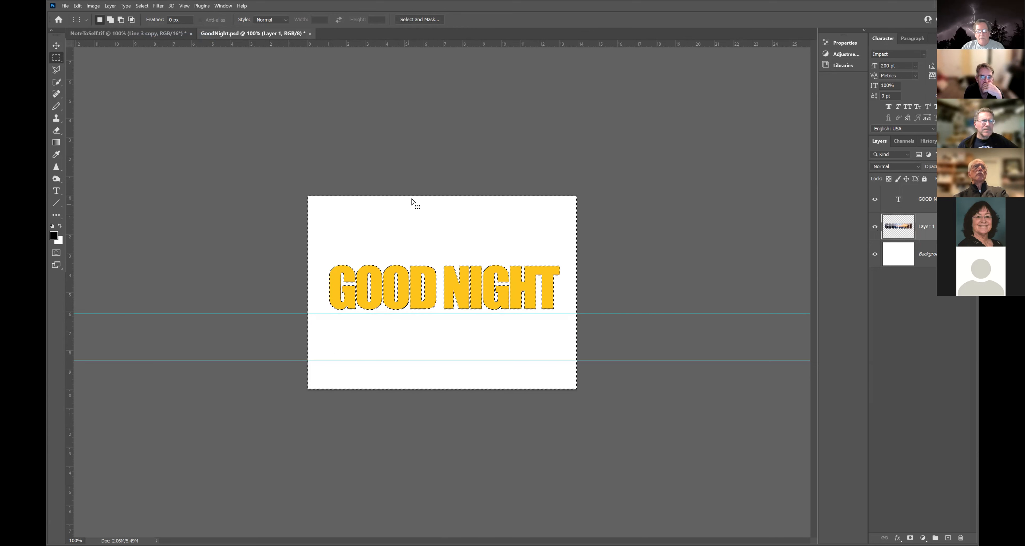
key(ctrl+d)
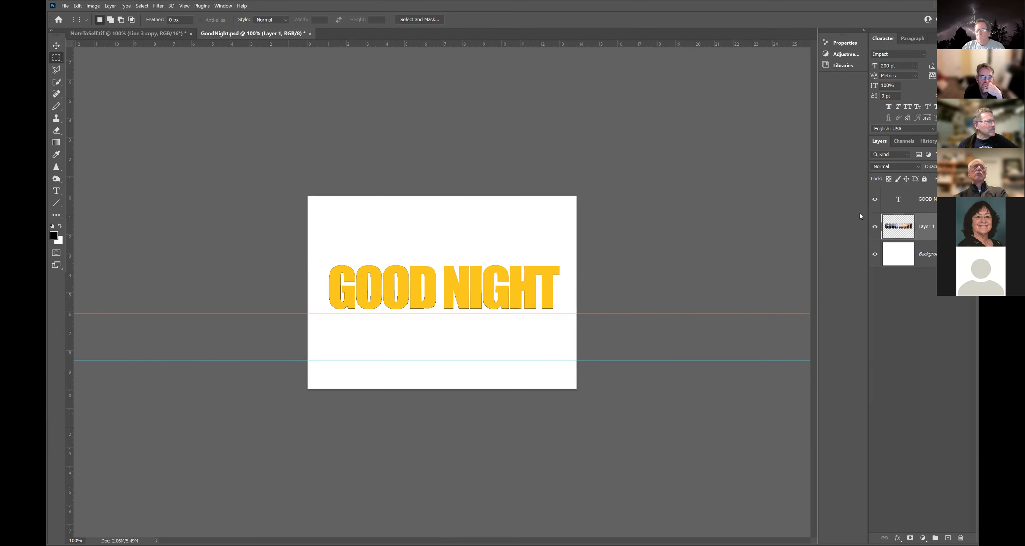
Hide the yellow GOOD NIGHT type to reveal photo-filled letters, then return to NoteToSelf.tif.
click(875, 200)
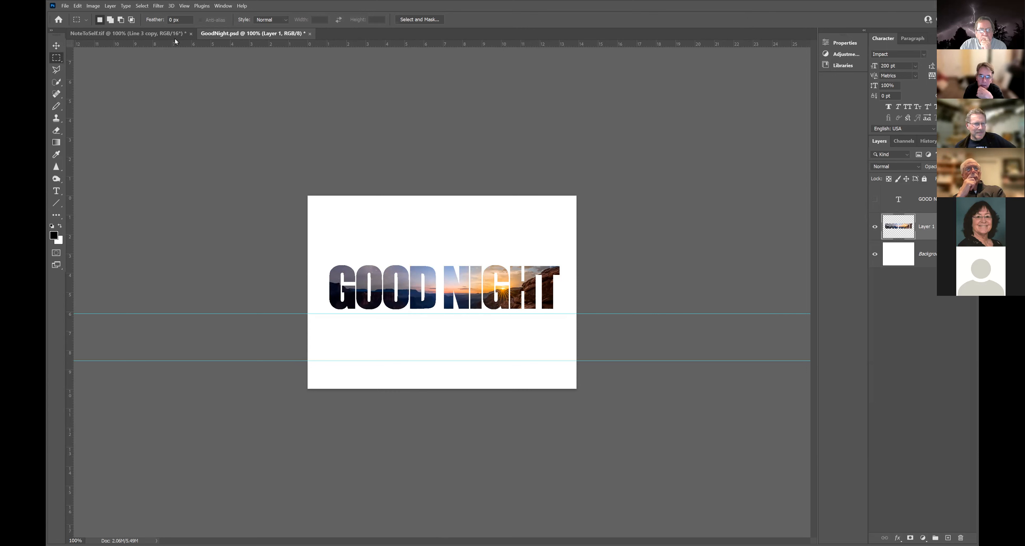
click(166, 39)
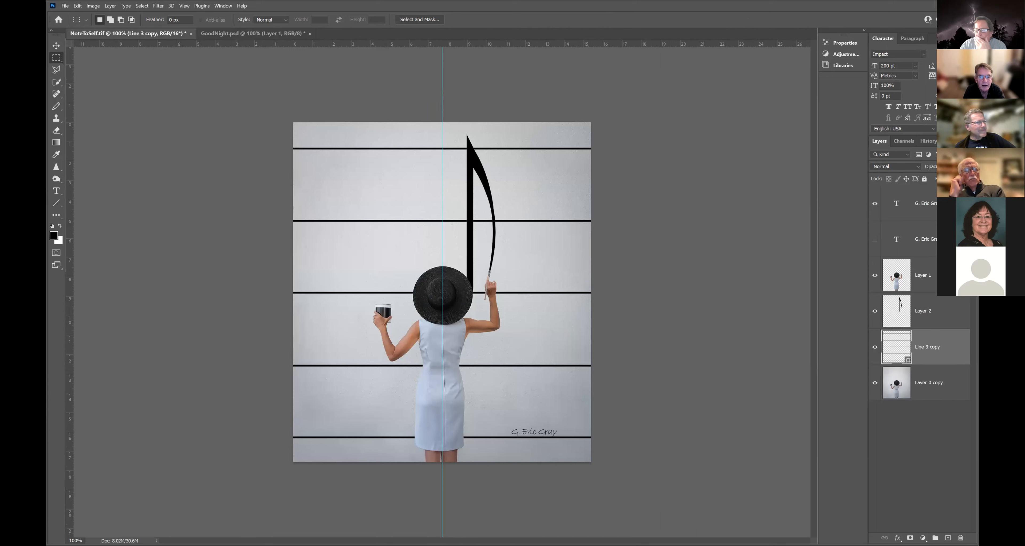
click(876, 277)
click(876, 277)
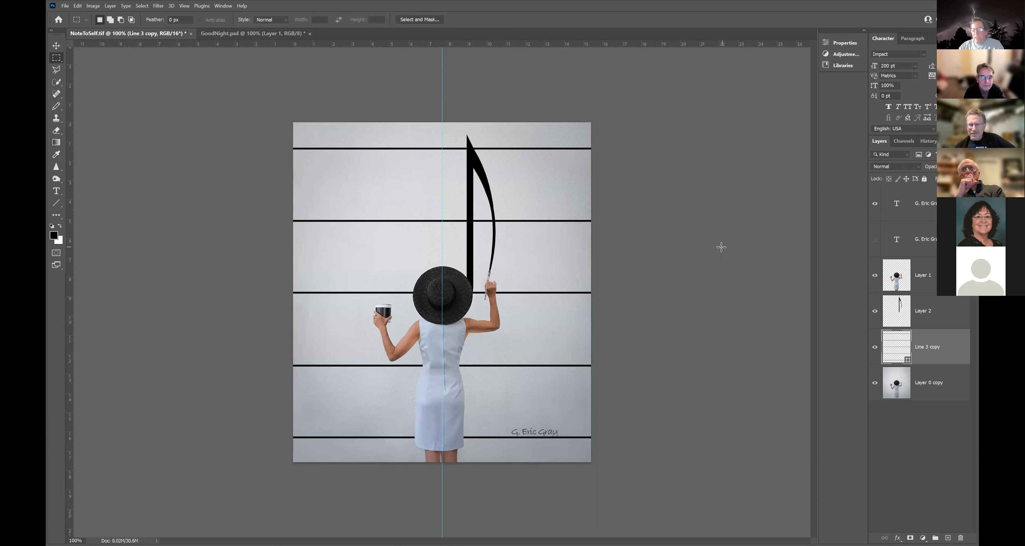
click(875, 385)
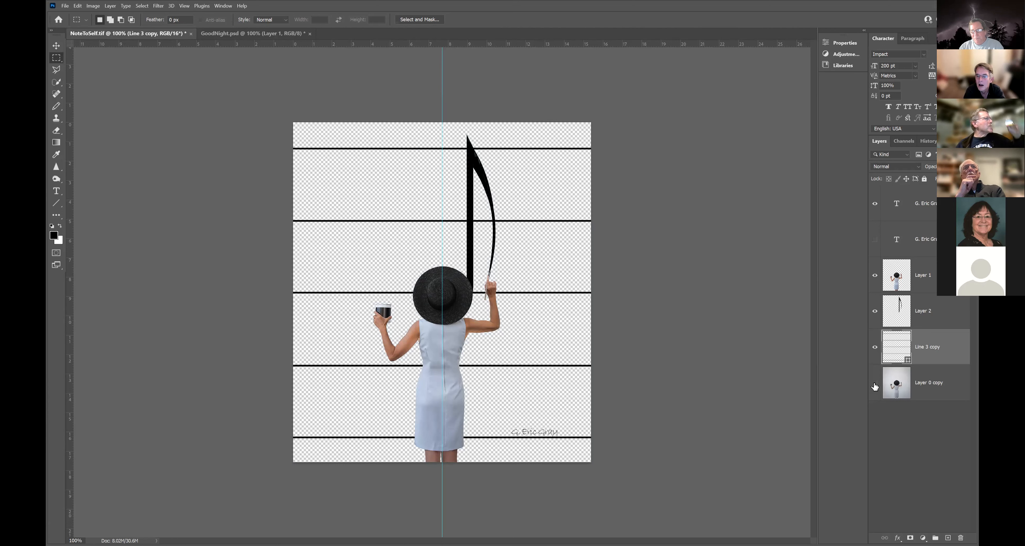
click(876, 385)
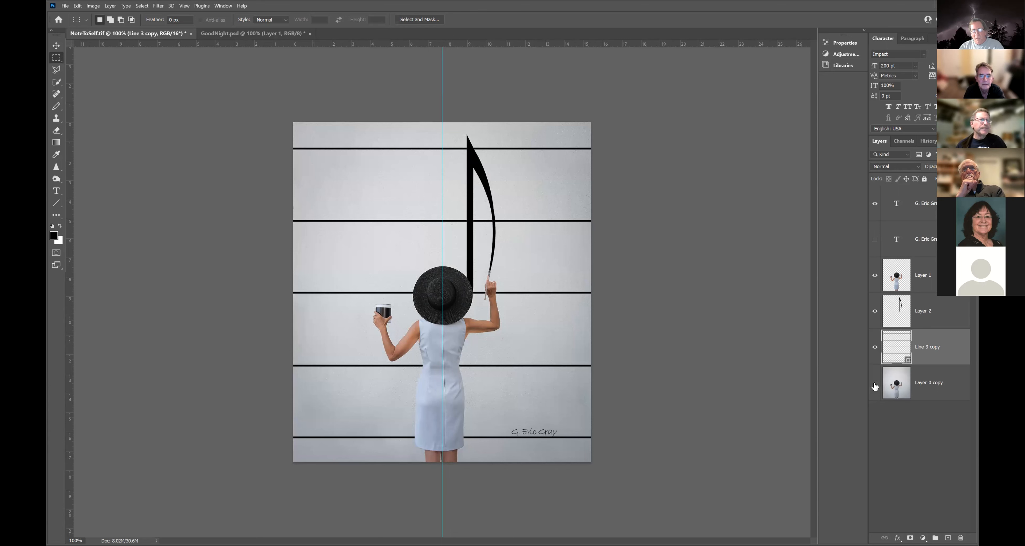
click(875, 385)
click(875, 384)
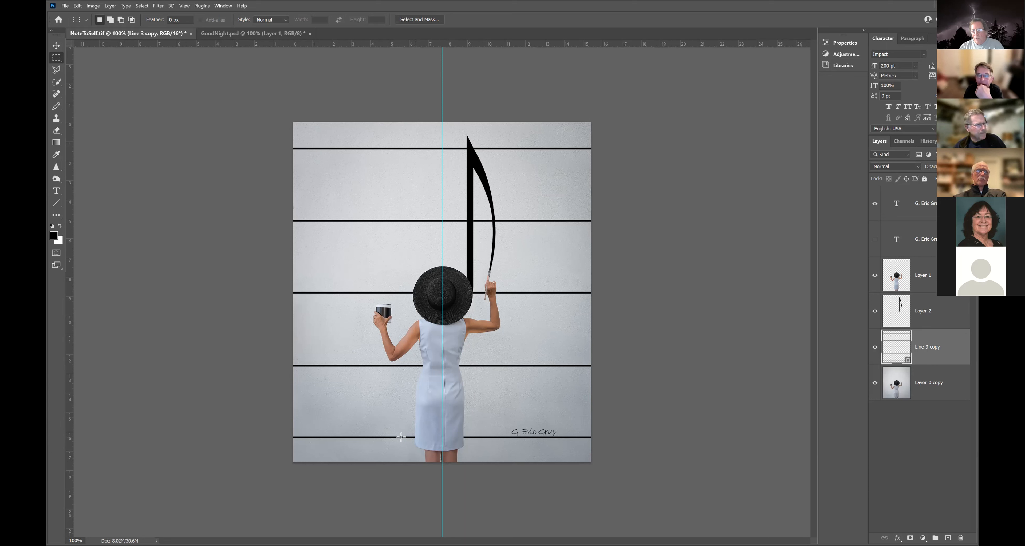
Select the hem and legs on Layer 1 and stretch them downward to 168.75% height.
click(939, 274)
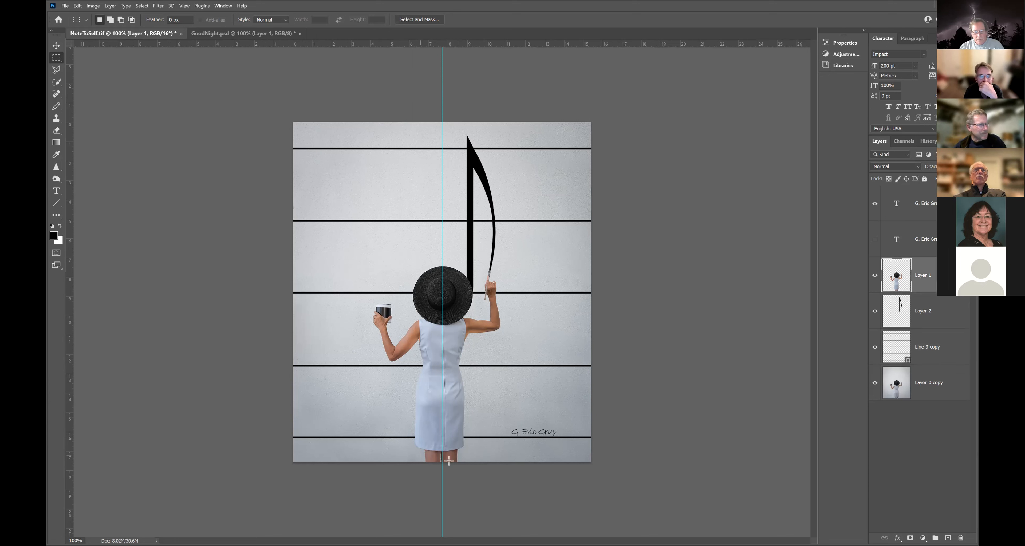
drag(457, 461, 420, 455)
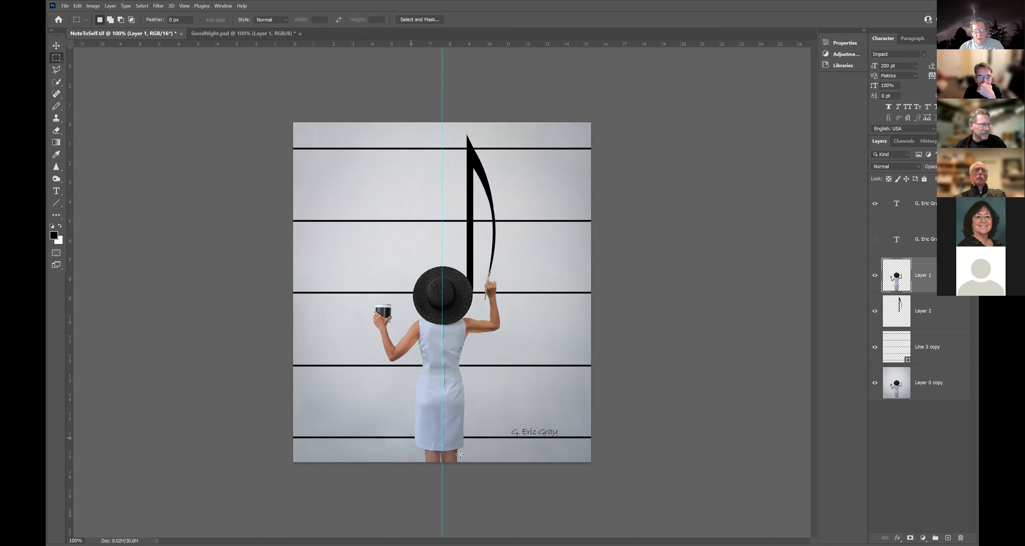
drag(466, 455, 411, 438)
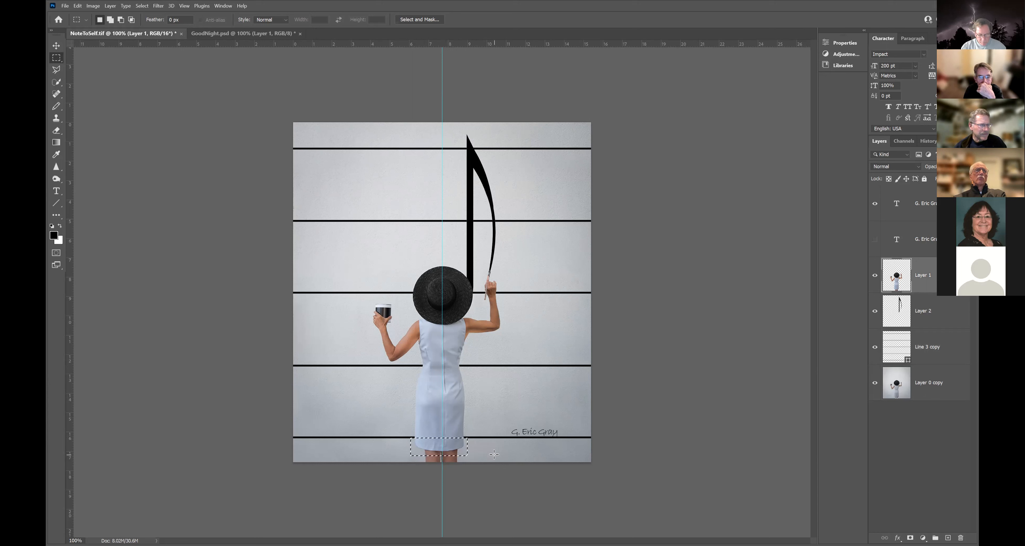
key(ctrl+t)
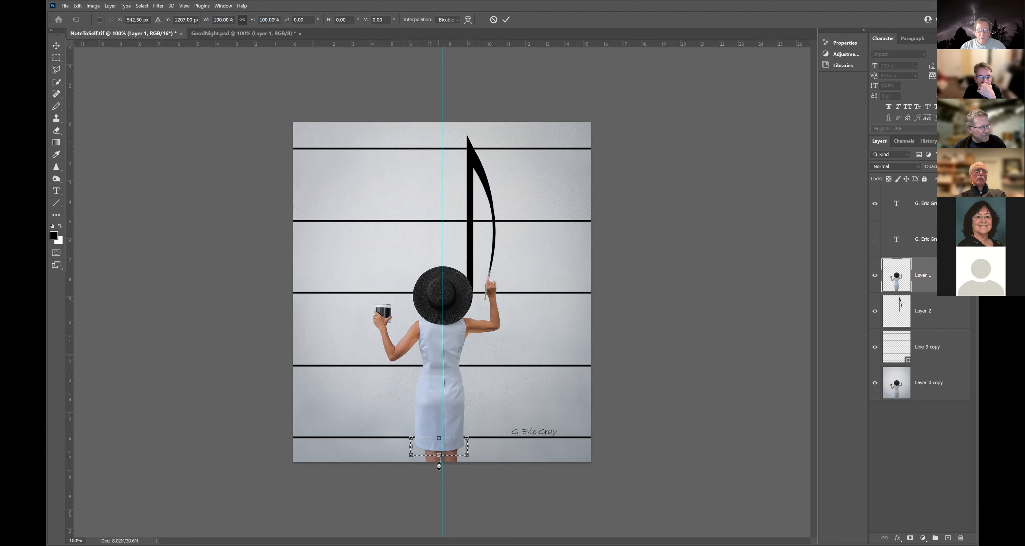
drag(439, 455, 439, 467)
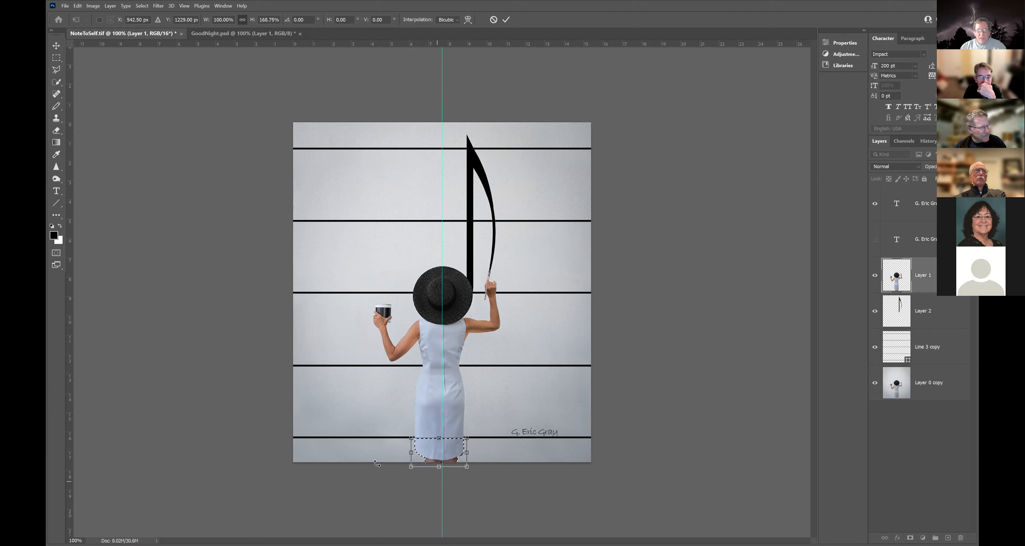
click(56, 57)
click(122, 89)
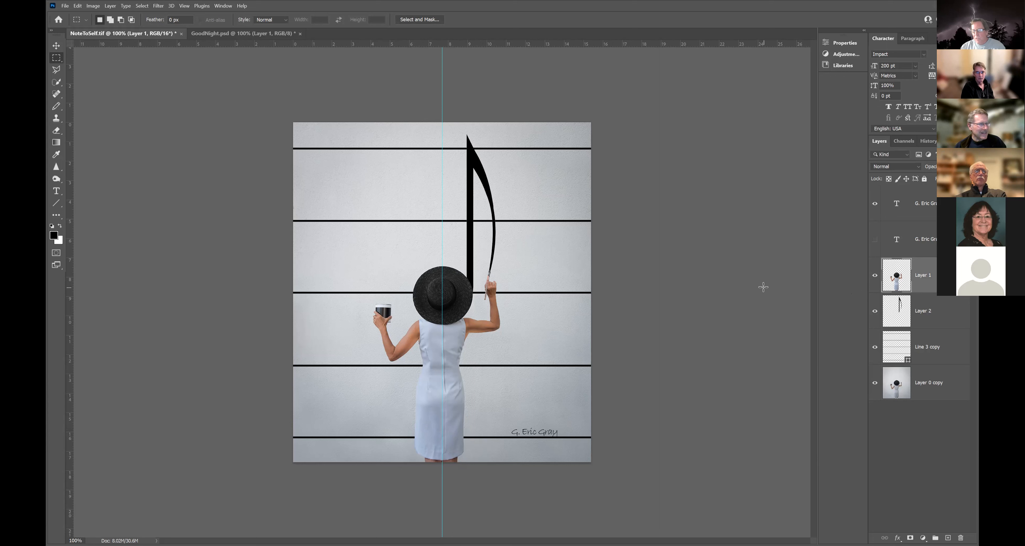
key(ctrl+z)
key(ctrl+z)
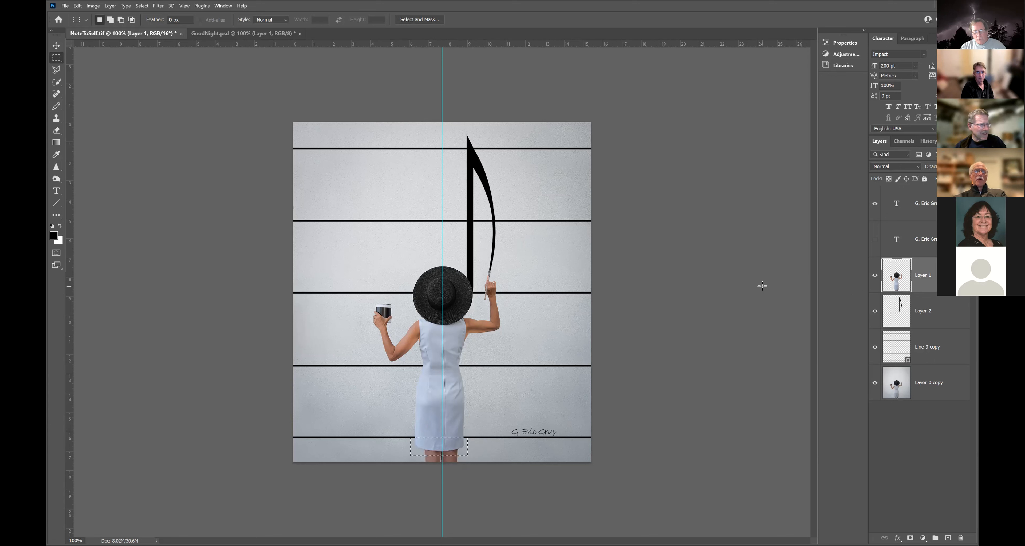